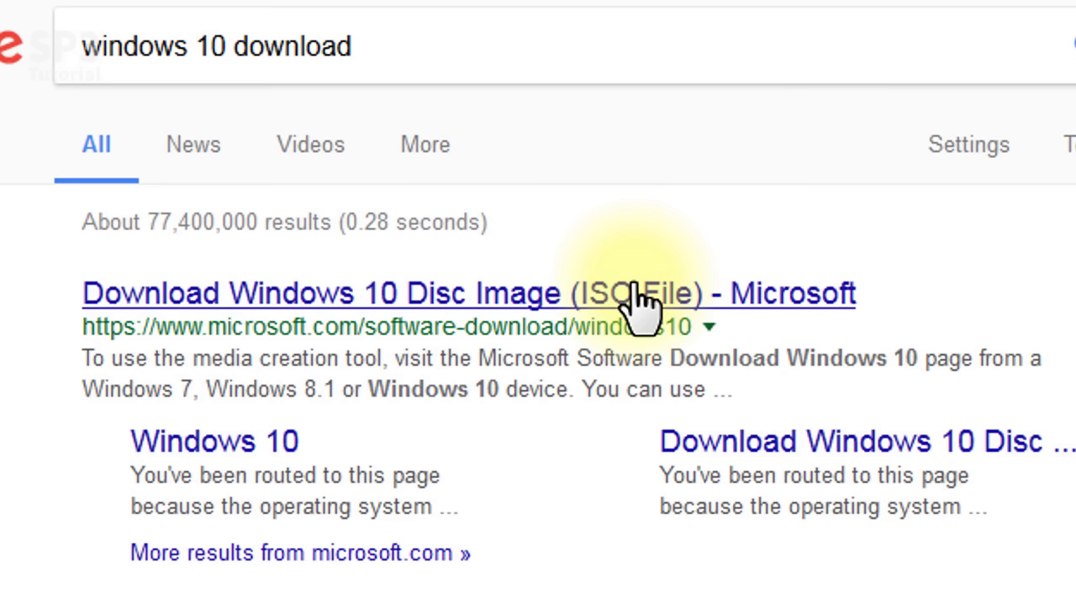
Step: Download the Windows 10 media creation tool from Microsoft's download page and run MediaCreationTool.exe
{"action": "left_click", "coordinate": [635, 294]}
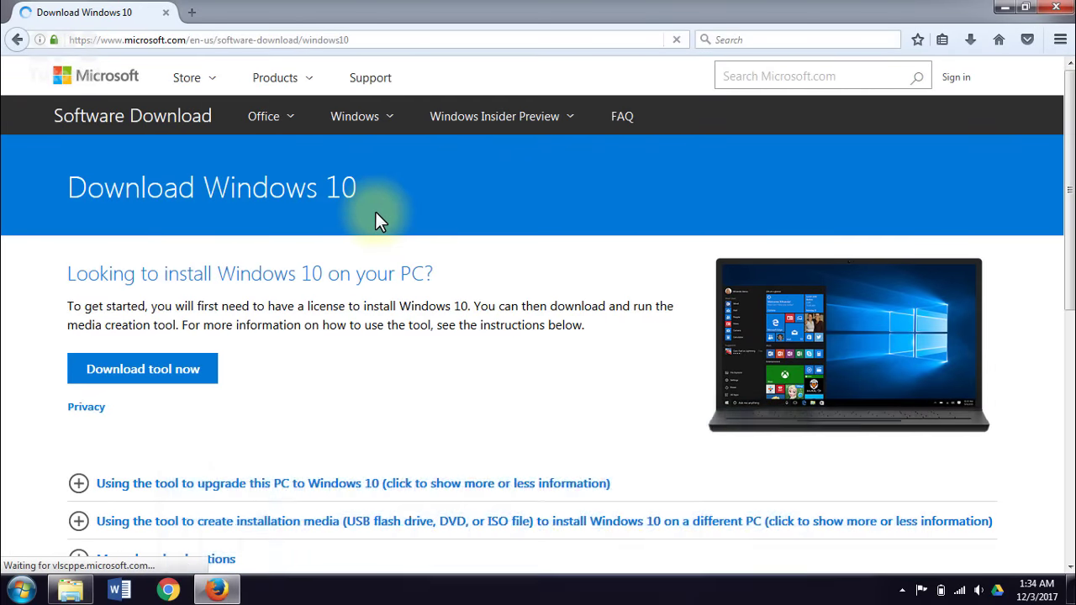
{"action": "scroll", "coordinate": [376, 212], "scroll_direction": "down", "scroll_amount": 2}
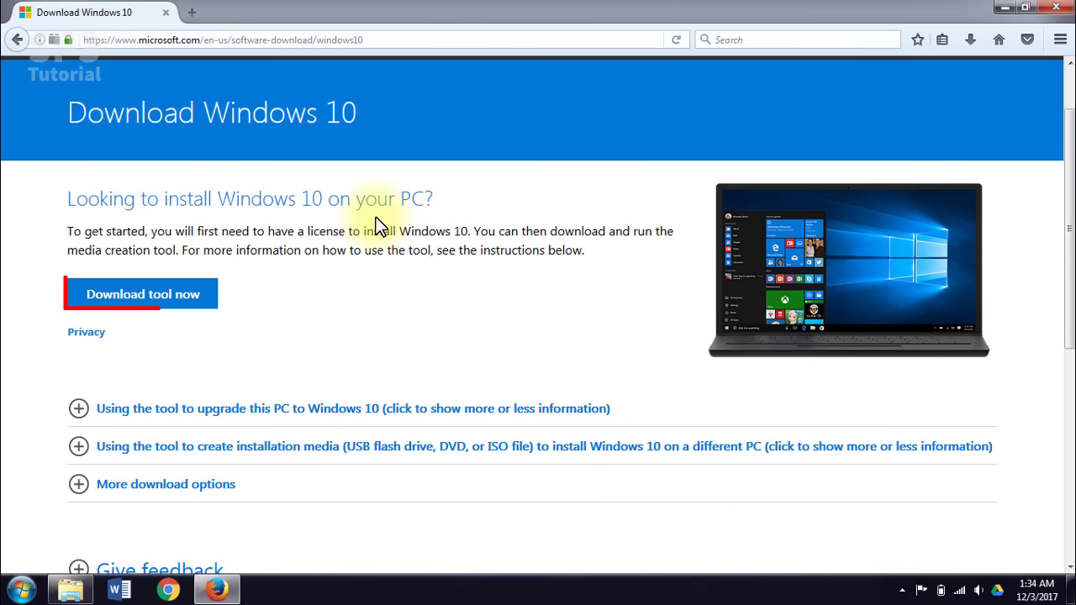
{"action": "left_click", "coordinate": [148, 296]}
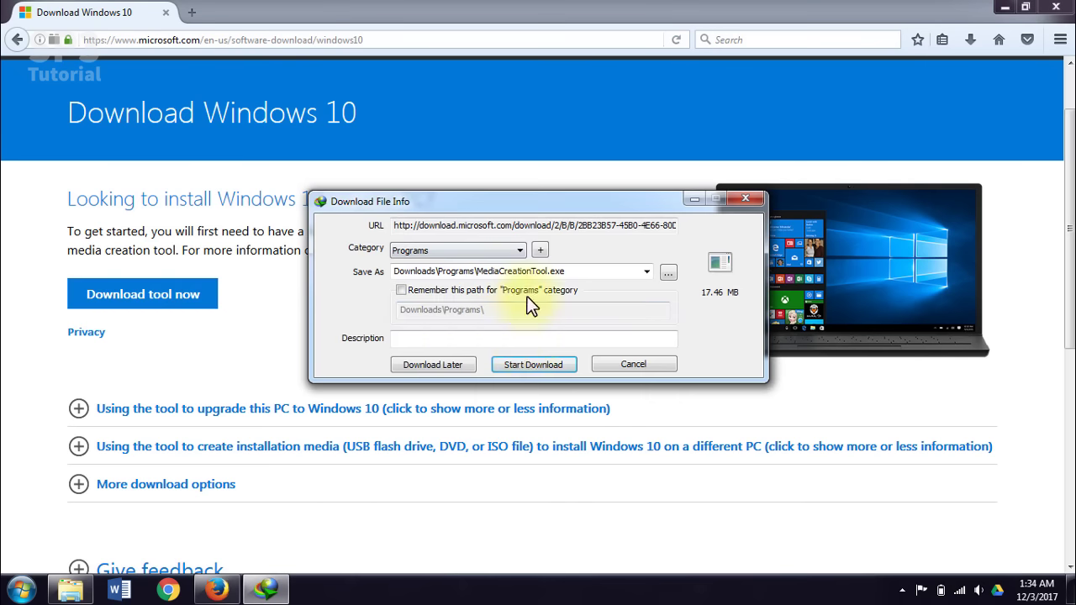
{"action": "left_click", "coordinate": [514, 363]}
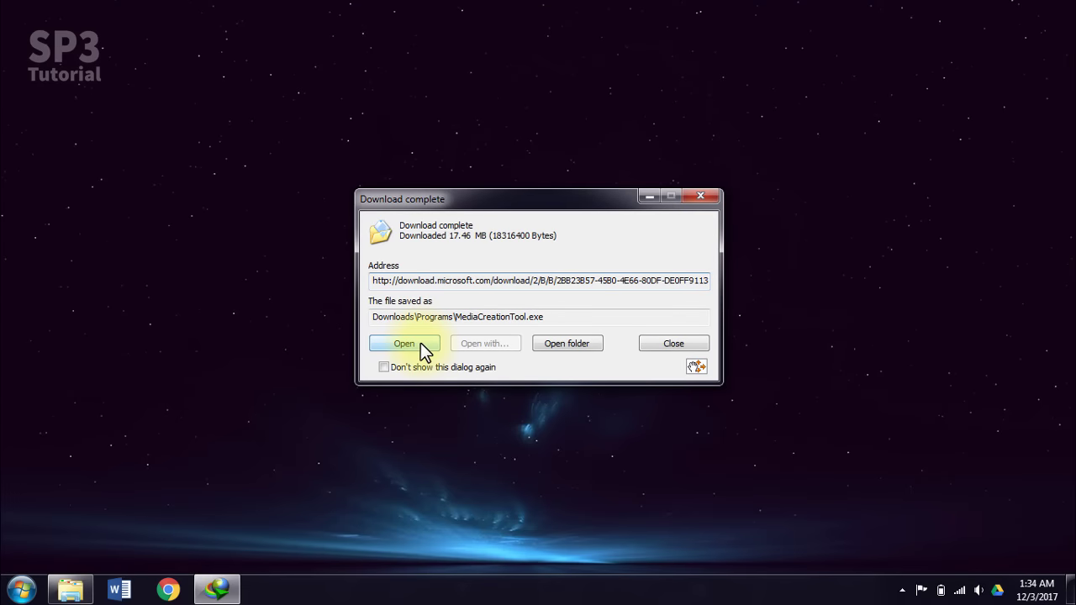
{"action": "left_click", "coordinate": [420, 343]}
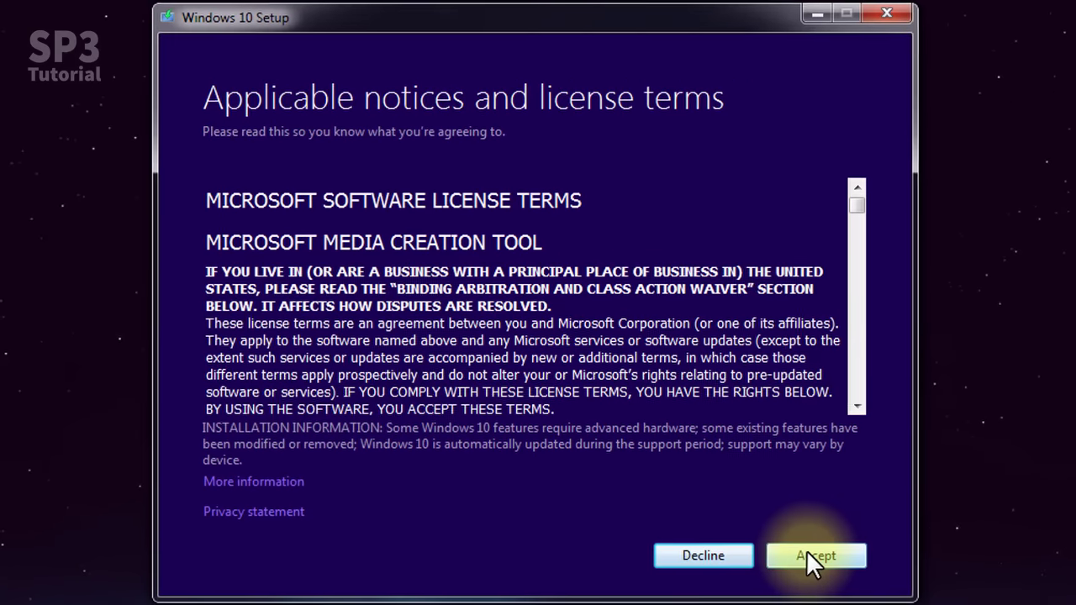
Step: Accept the license terms and choose to create installation media for another PC
{"action": "left_click", "coordinate": [807, 551]}
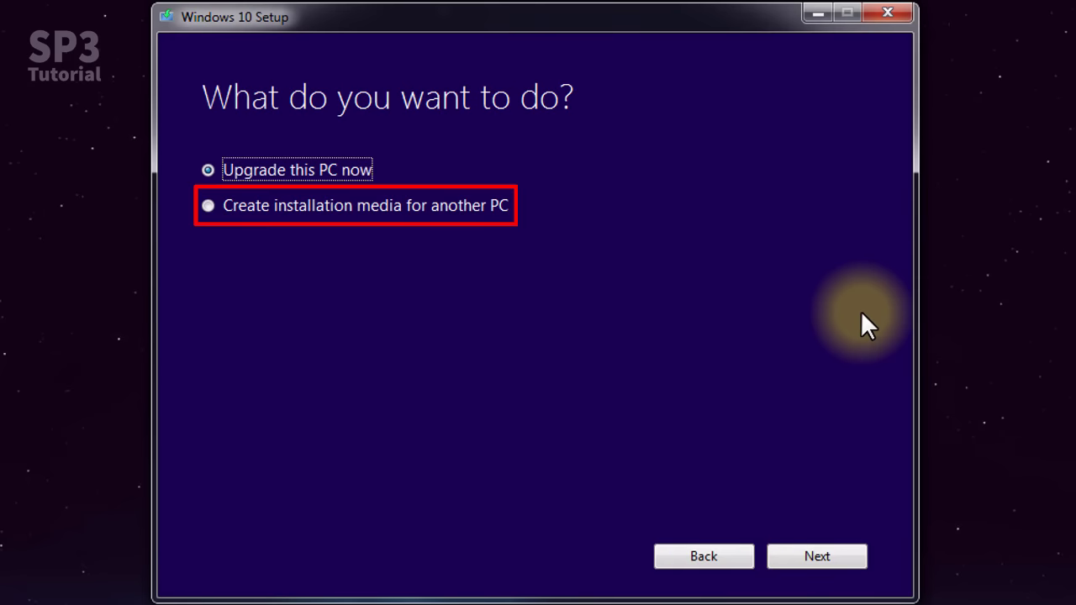
{"action": "left_click", "coordinate": [449, 209]}
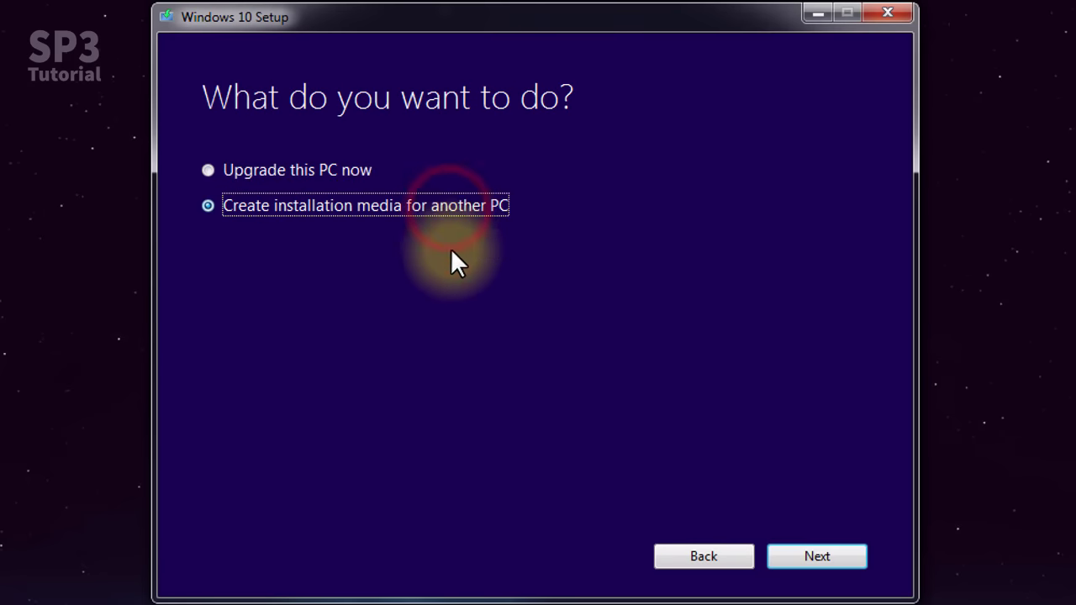
{"action": "left_click", "coordinate": [824, 553]}
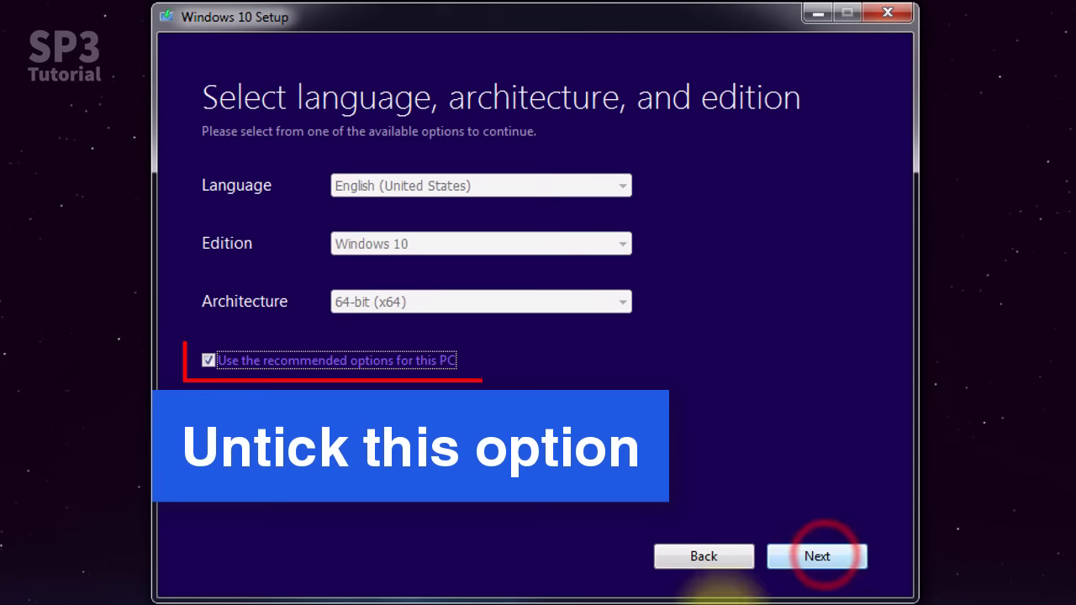
Step: Turn off the recommended options and continue with English (United States), Windows 10 edition and 64-bit (x64) architecture
{"action": "left_click", "coordinate": [389, 359]}
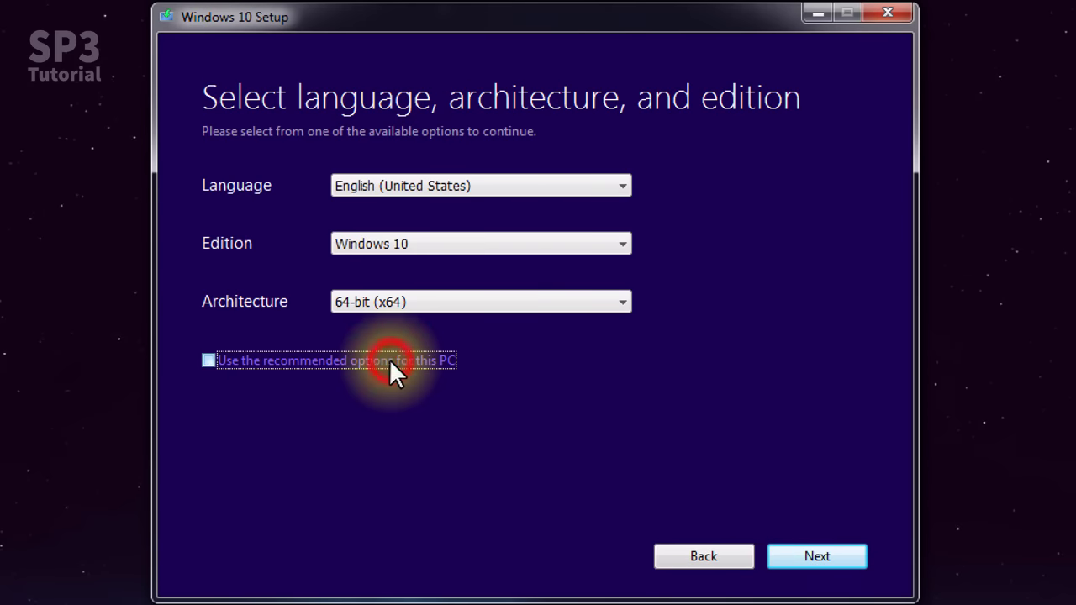
{"action": "left_click", "coordinate": [427, 189]}
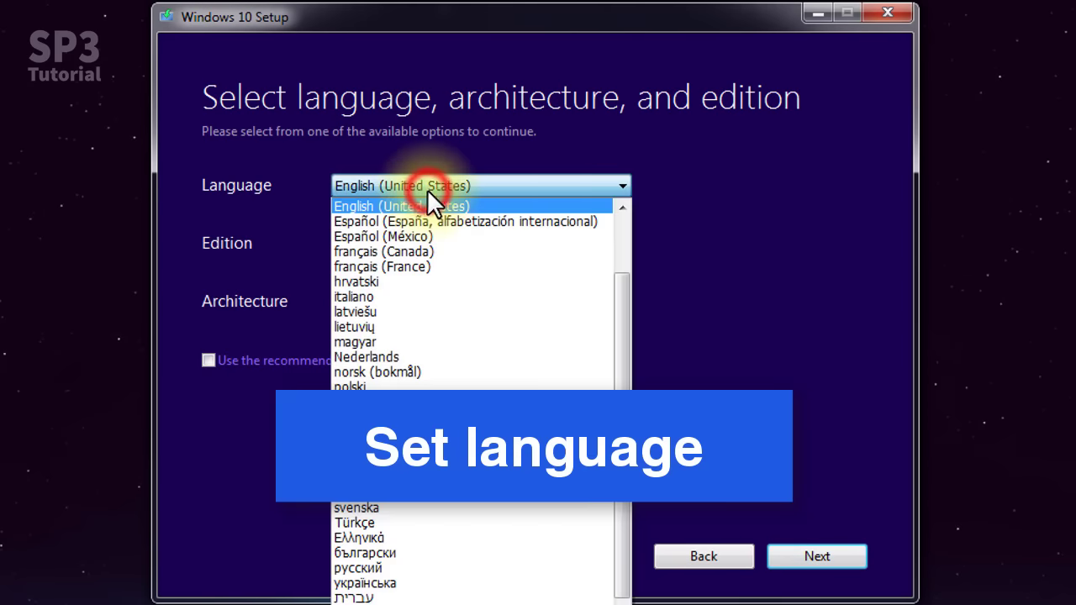
{"action": "left_click", "coordinate": [431, 183]}
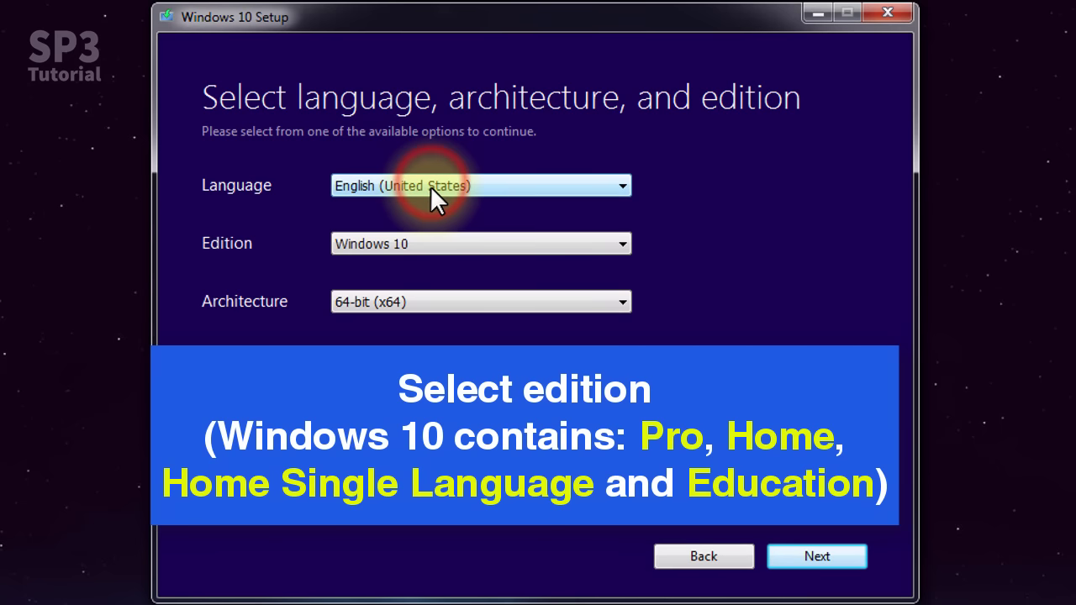
{"action": "left_click", "coordinate": [419, 247]}
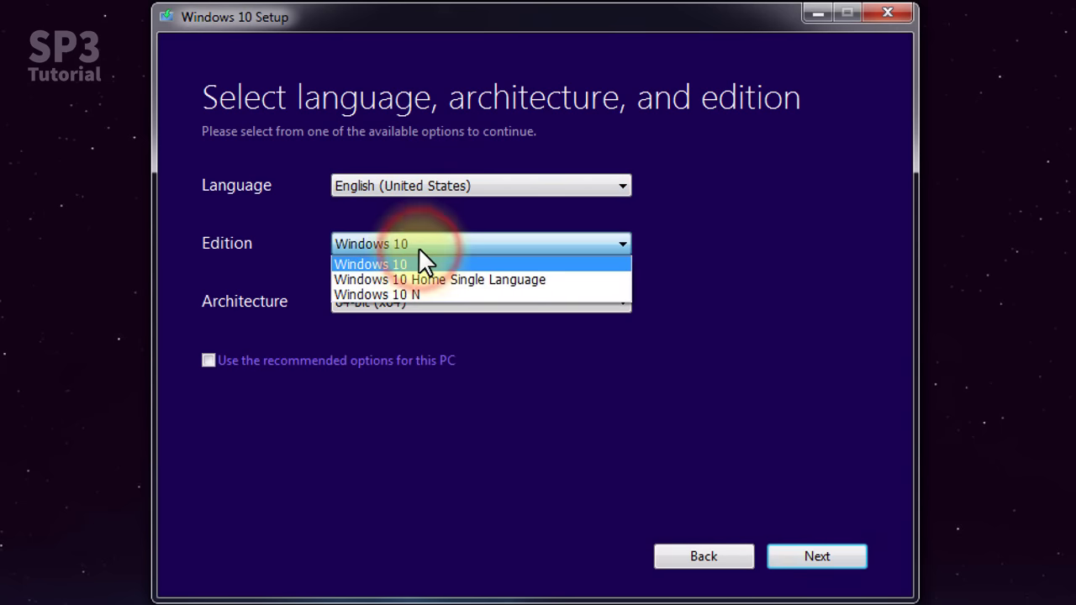
{"action": "left_click", "coordinate": [419, 247]}
{"action": "left_click", "coordinate": [402, 307]}
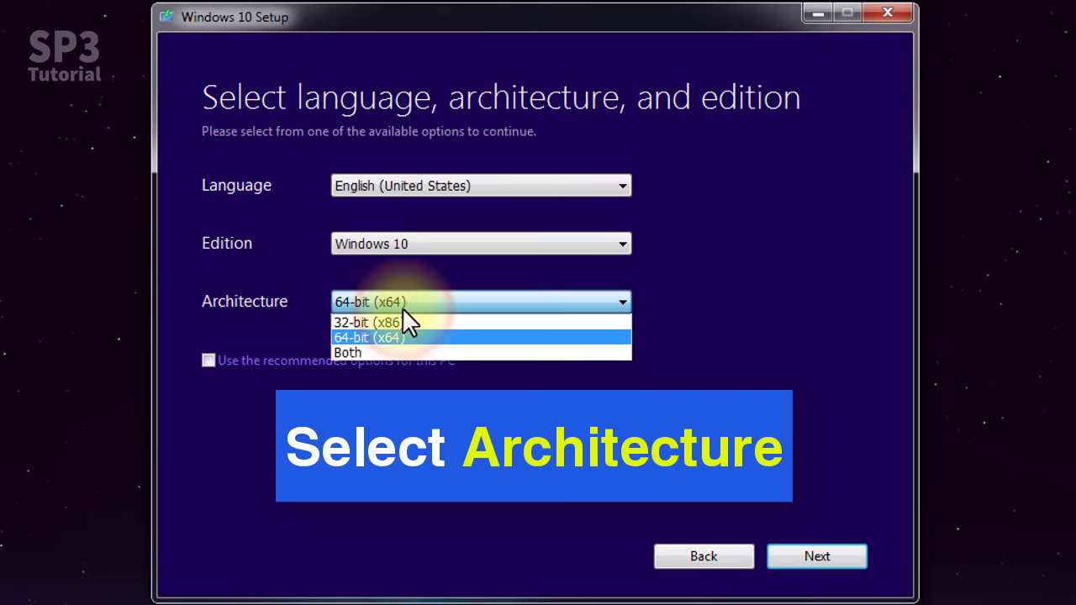
{"action": "left_click", "coordinate": [402, 308]}
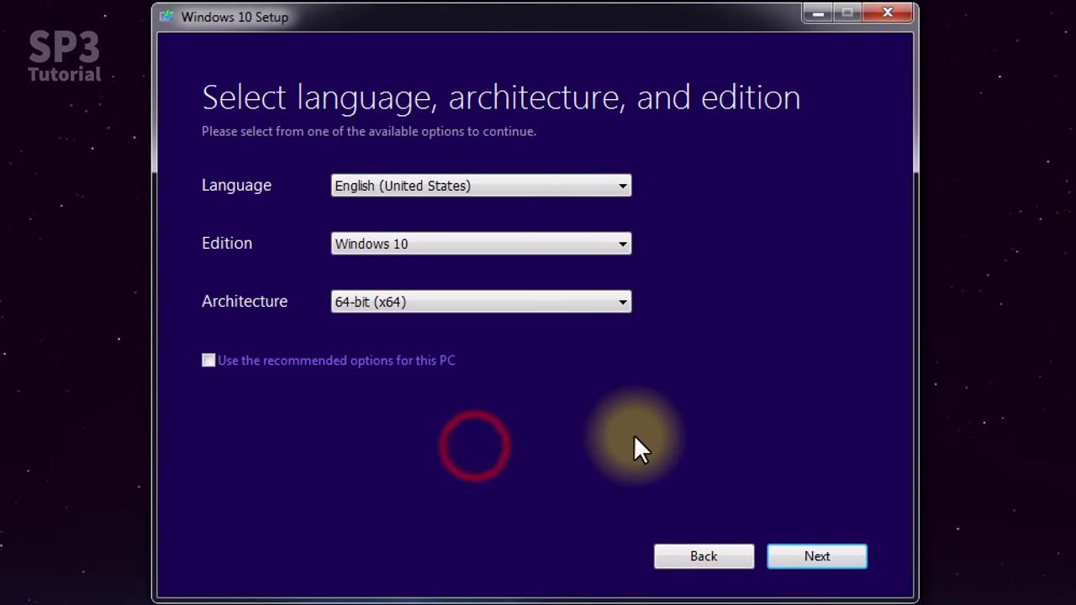
{"action": "left_click", "coordinate": [808, 555]}
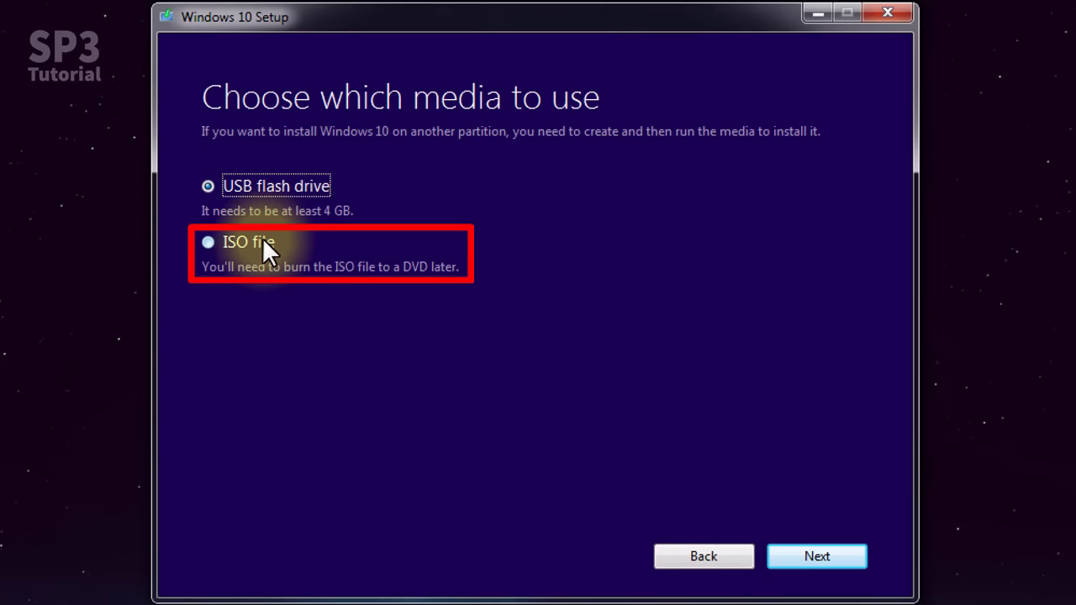
Step: Choose ISO file as the media and create and open a Windows 10 folder on the Desktop as its location
{"action": "left_click", "coordinate": [259, 240]}
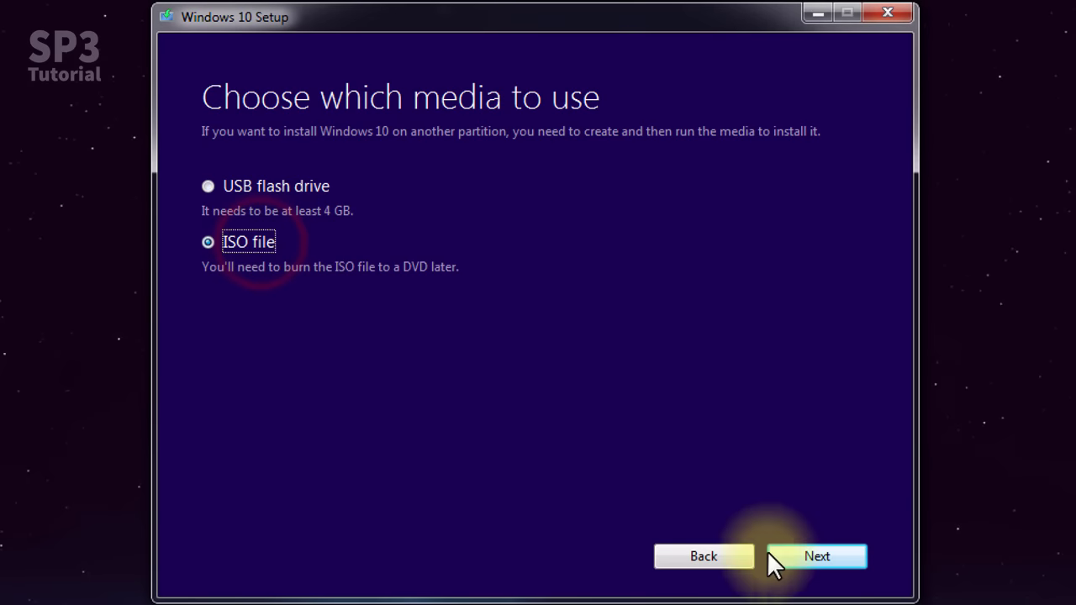
{"action": "left_click", "coordinate": [820, 556]}
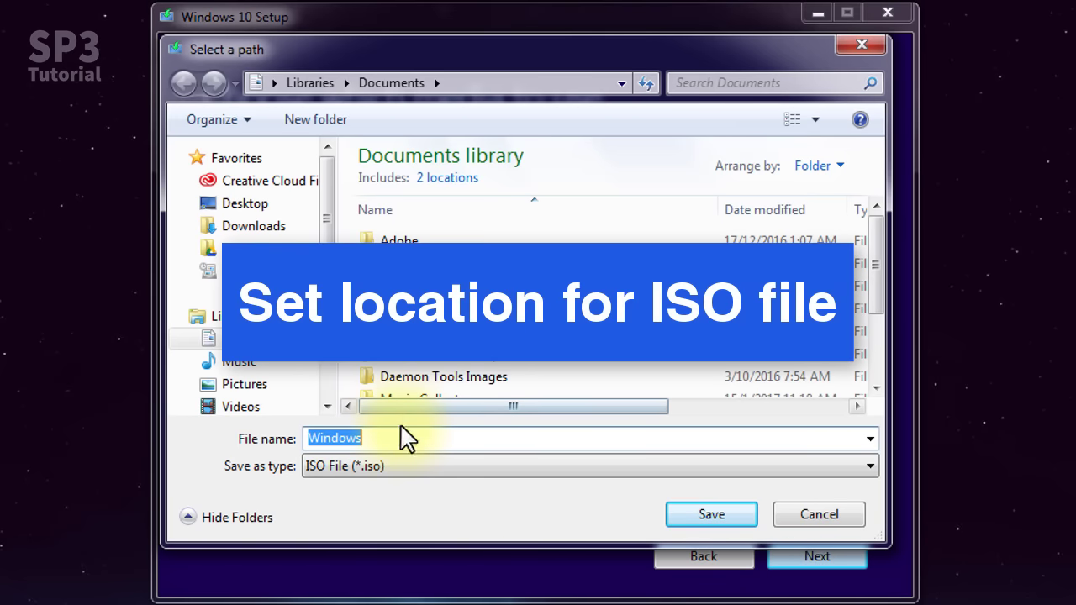
{"action": "left_click", "coordinate": [263, 203]}
{"action": "right_click", "coordinate": [668, 221]}
{"action": "mouse_move", "coordinate": [754, 427]}
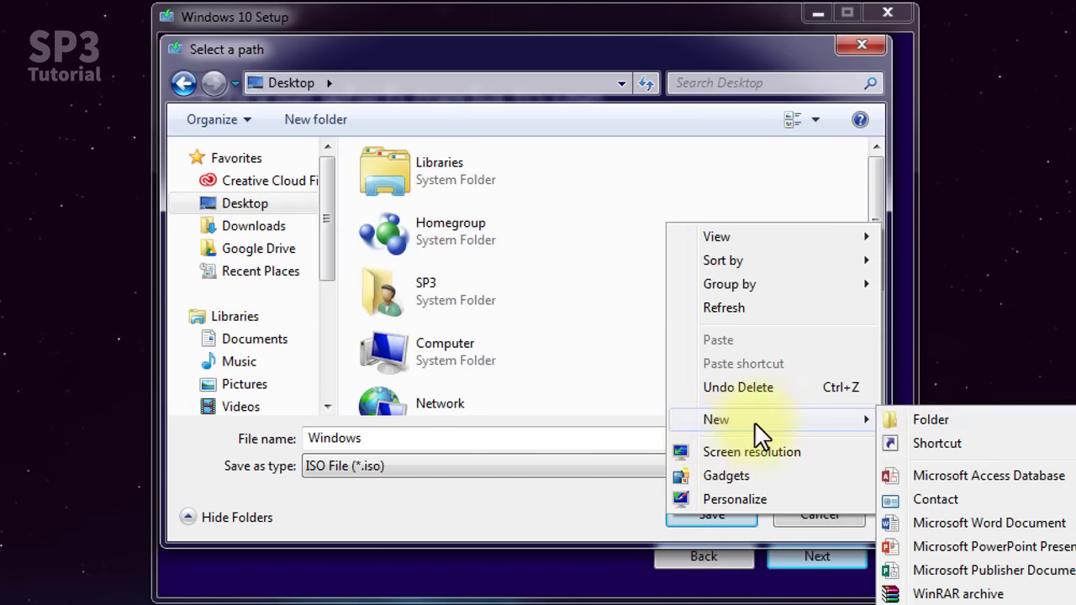
{"action": "left_click", "coordinate": [910, 418]}
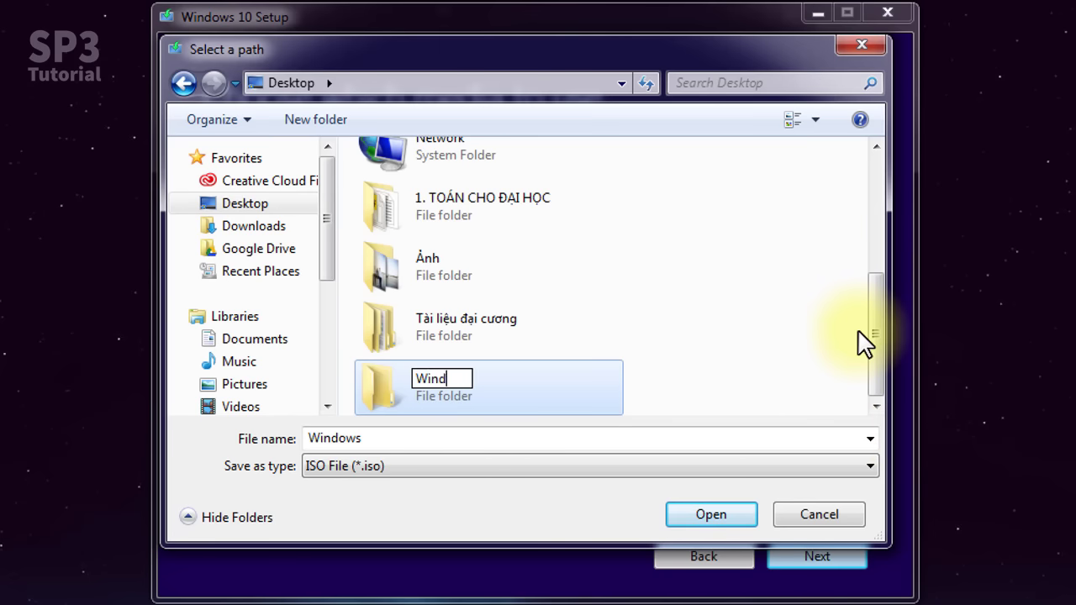
{"action": "key", "text": "Return"}
{"action": "left_click", "coordinate": [717, 511]}
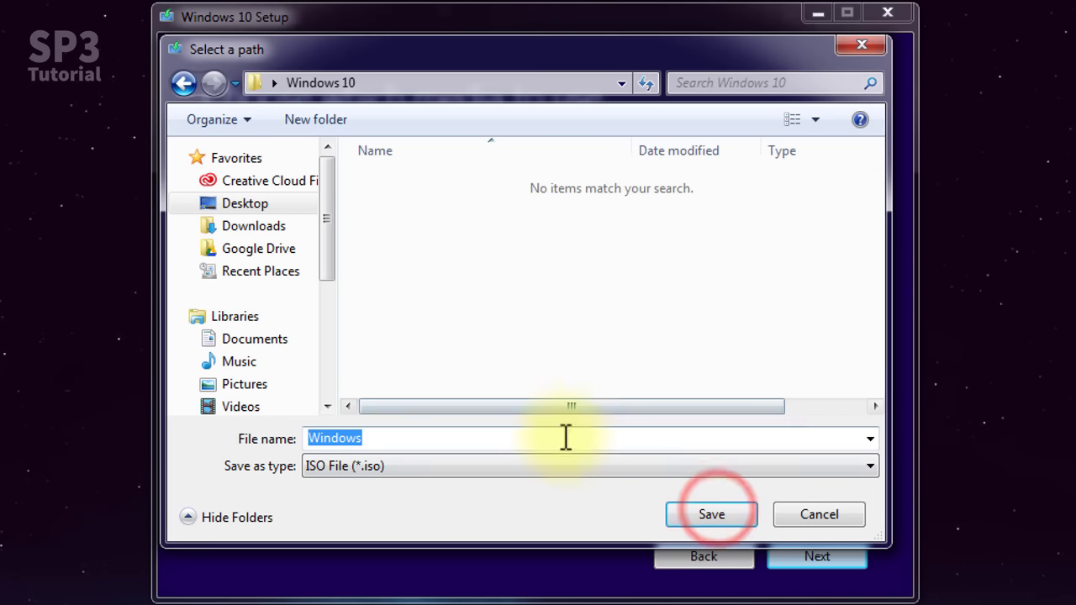
Step: Save the ISO file as Windows10 in the new folder and finish the setup once the download ends
{"action": "left_click", "coordinate": [561, 439]}
{"action": "type", "text": "10"}
{"action": "left_click", "coordinate": [706, 515]}
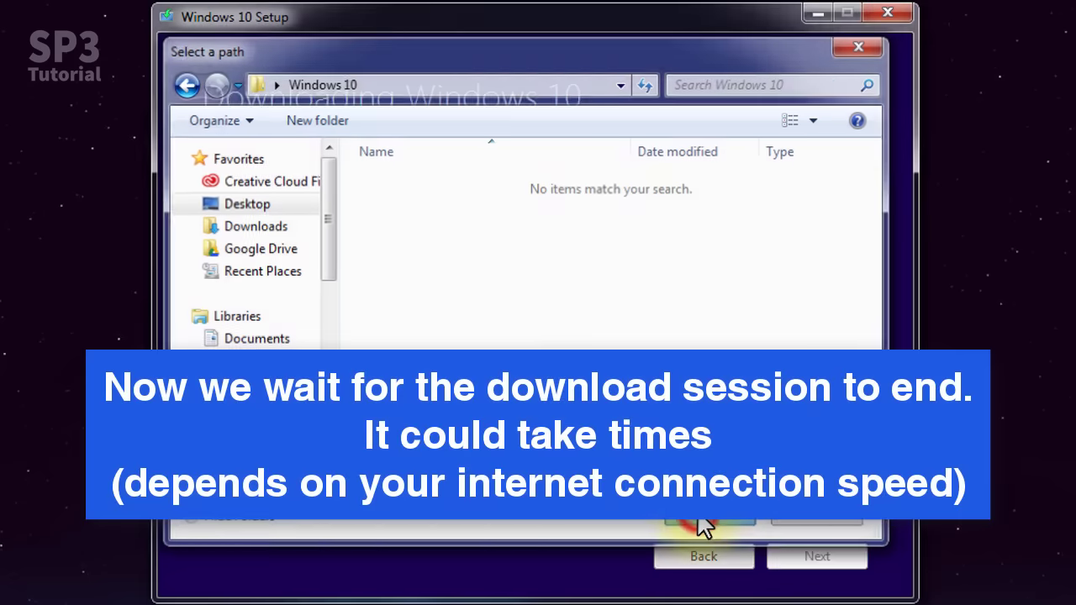
{"action": "left_click", "coordinate": [508, 243]}
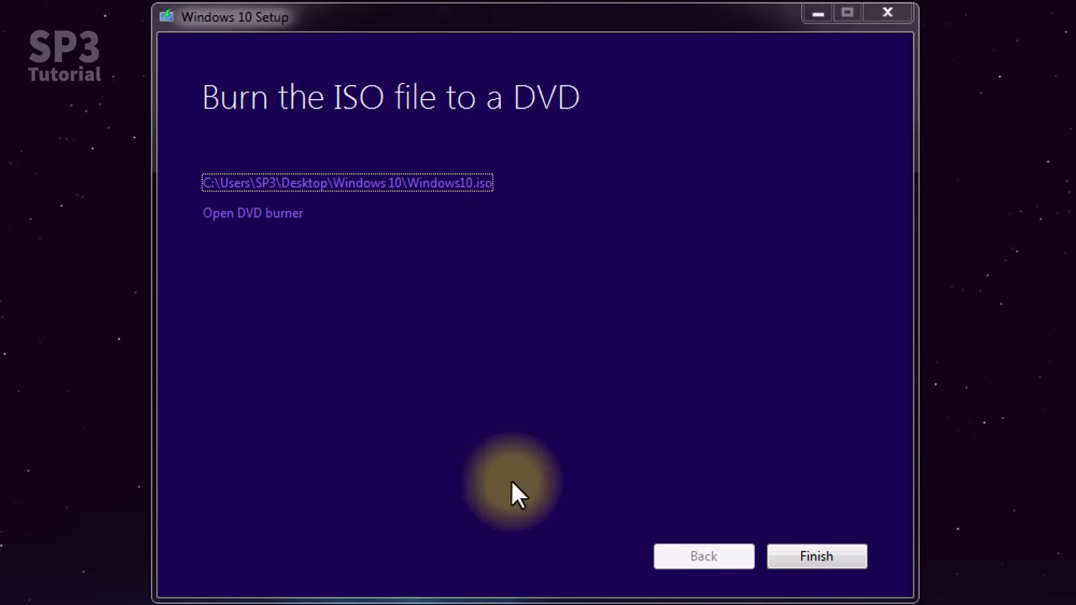
{"action": "left_click", "coordinate": [812, 552]}
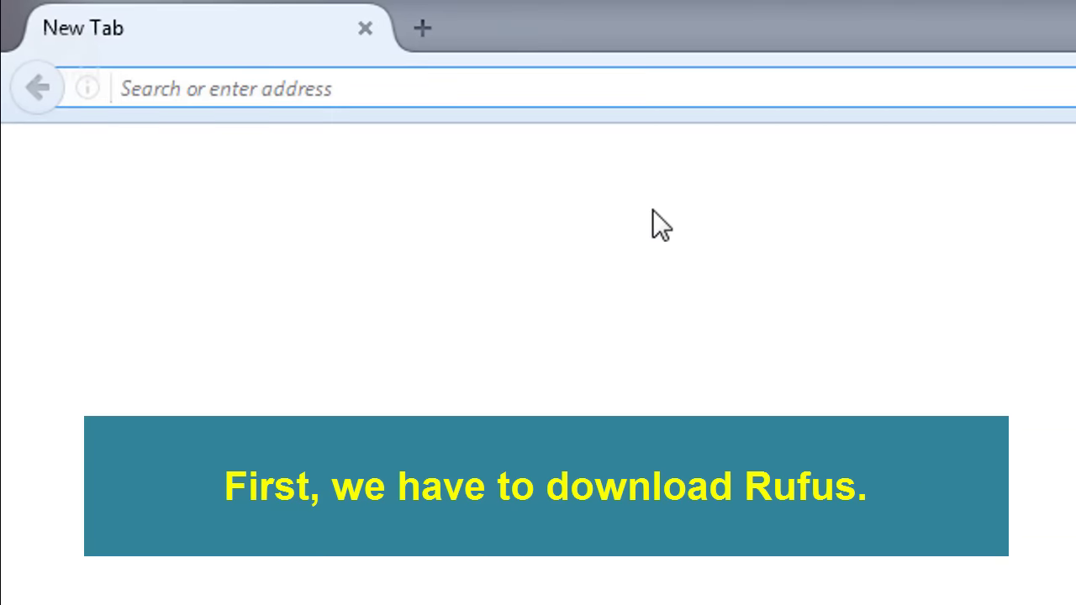
Step: Search the web for rufus in the browser and open the official Rufus site at rufus.akeo.ie
{"action": "type", "text": "rufus"}
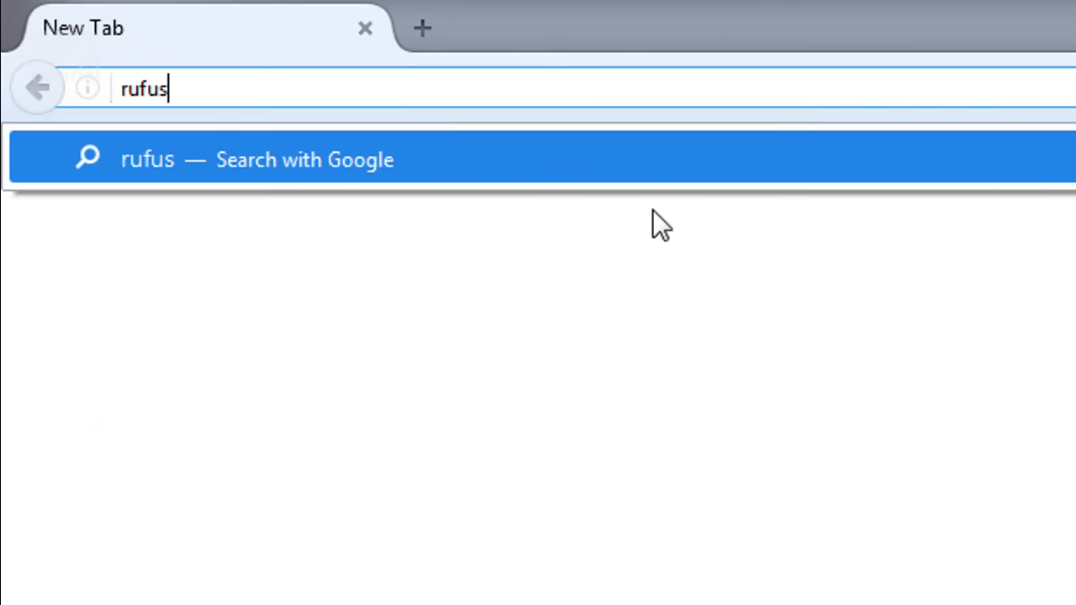
{"action": "key", "text": "Return"}
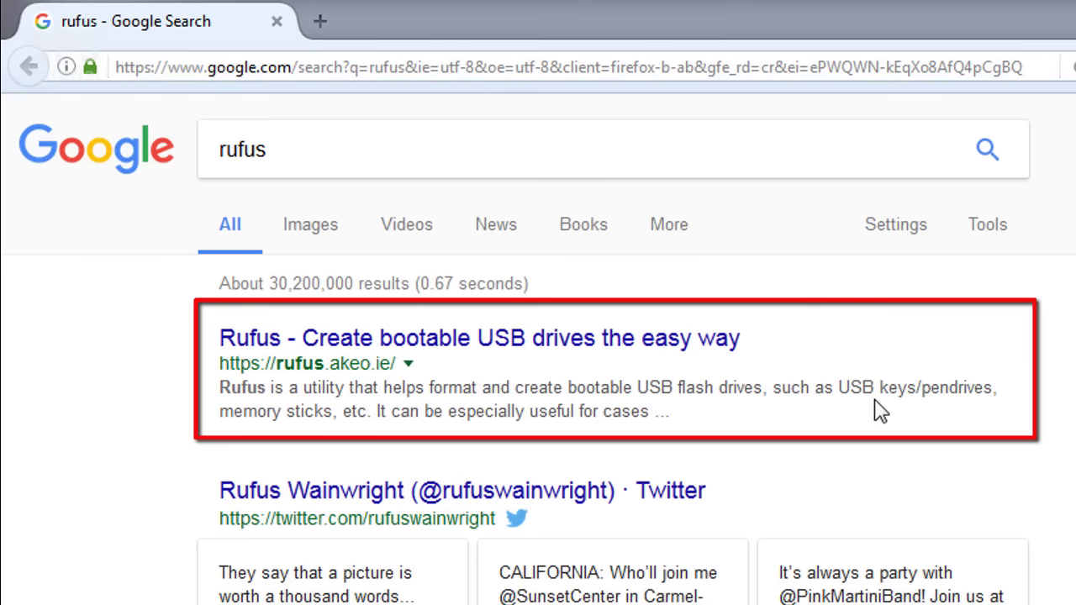
{"action": "left_click", "coordinate": [569, 355]}
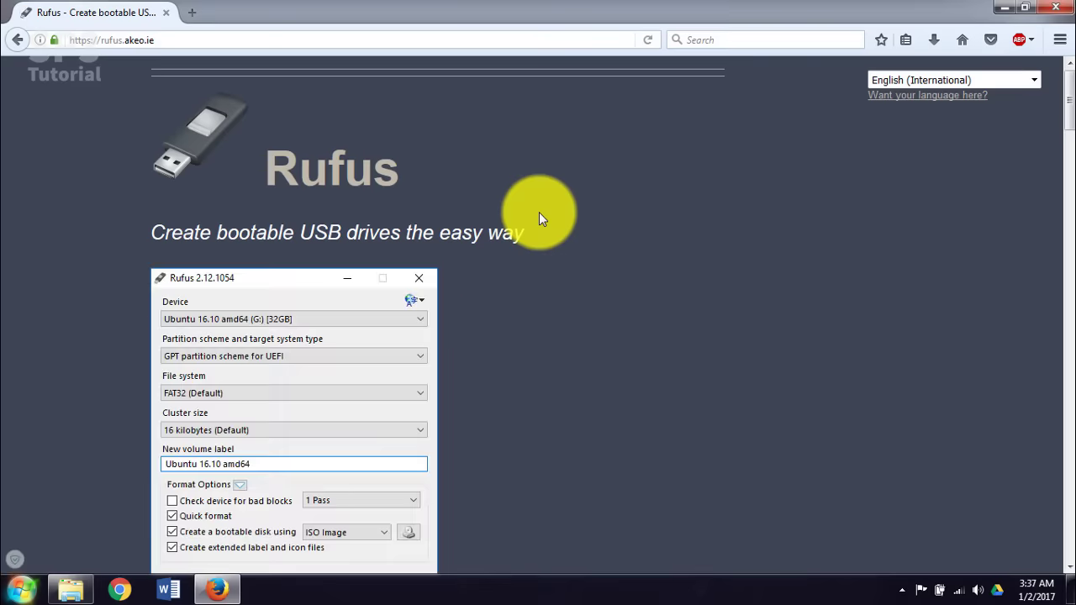
Step: Download Rufus 2.12 Portable as rufus-2.12p.exe into the USB - Rufus folder on the Desktop
{"action": "scroll", "coordinate": [538, 247], "scroll_direction": "down", "scroll_amount": 10}
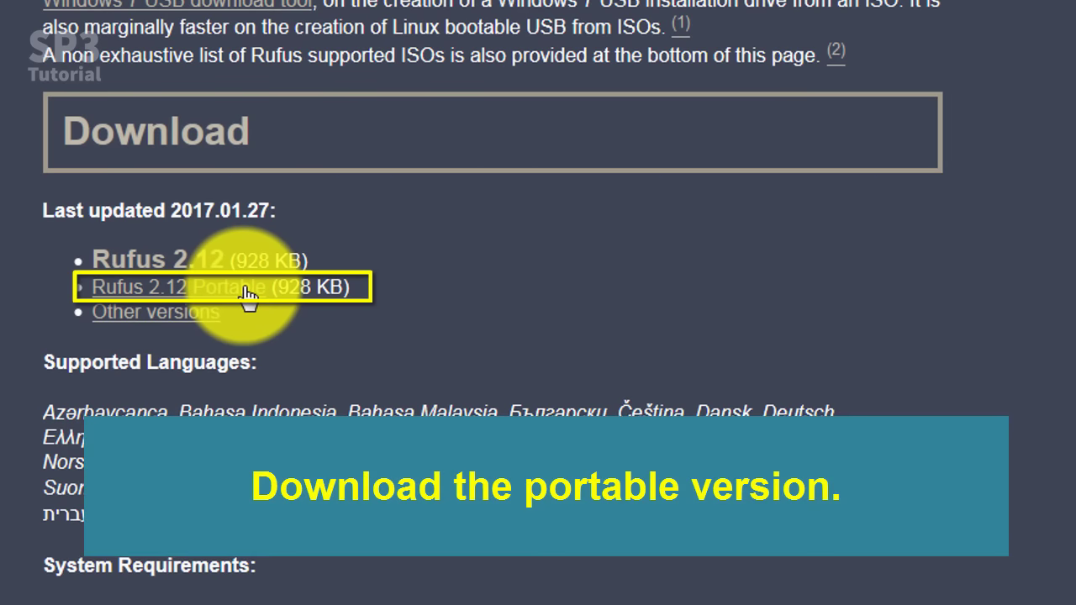
{"action": "left_click", "coordinate": [245, 291]}
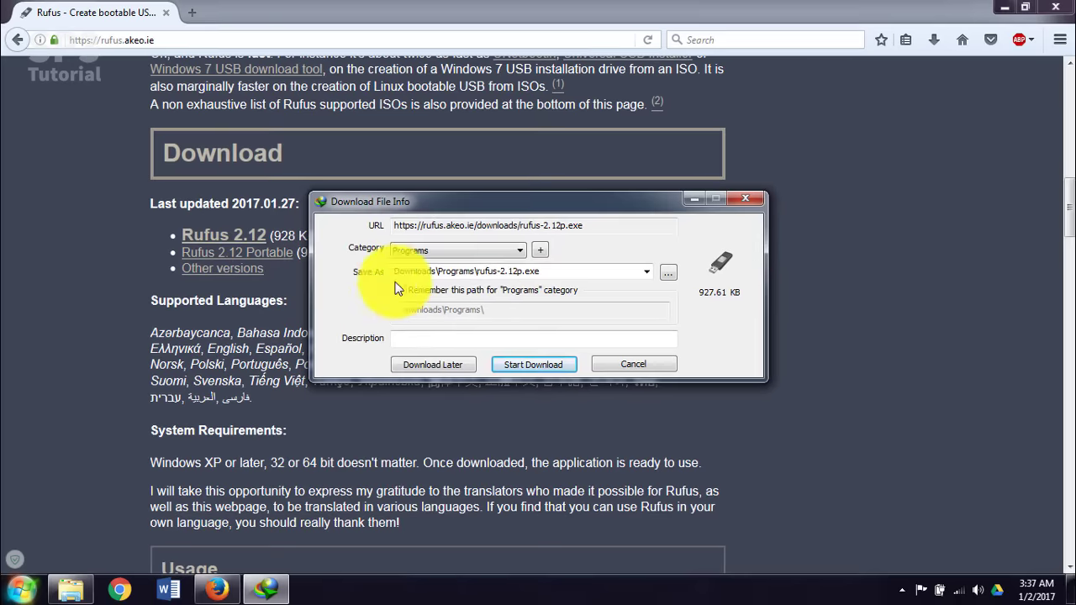
{"action": "left_click", "coordinate": [669, 274]}
{"action": "type", "text": "C:\\Users\\SPX\\Desktop\\USB - Rufus"}
{"action": "left_click", "coordinate": [682, 439]}
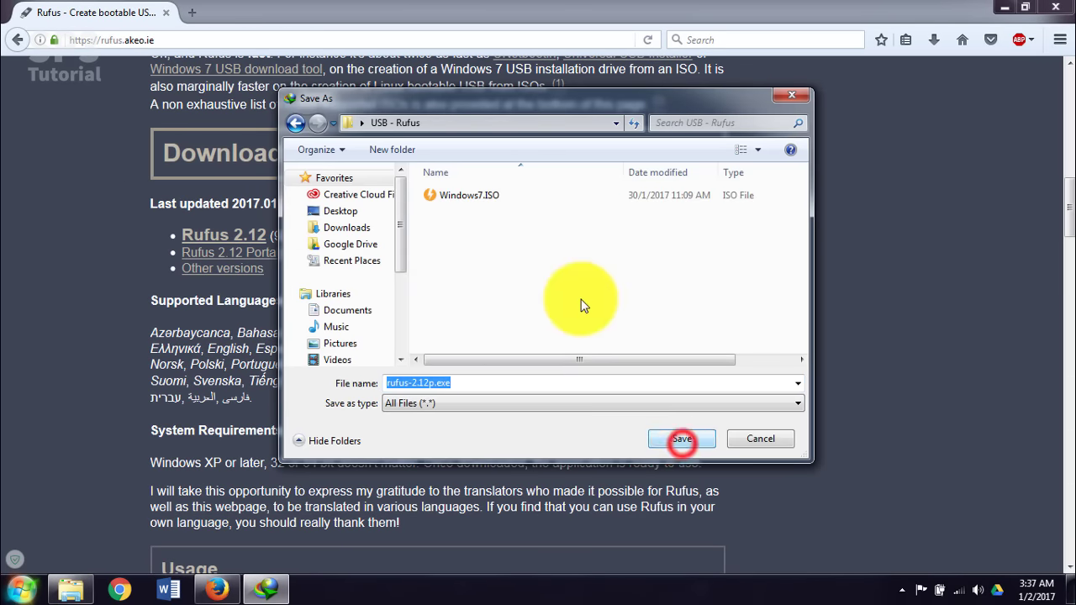
{"action": "left_click", "coordinate": [684, 439]}
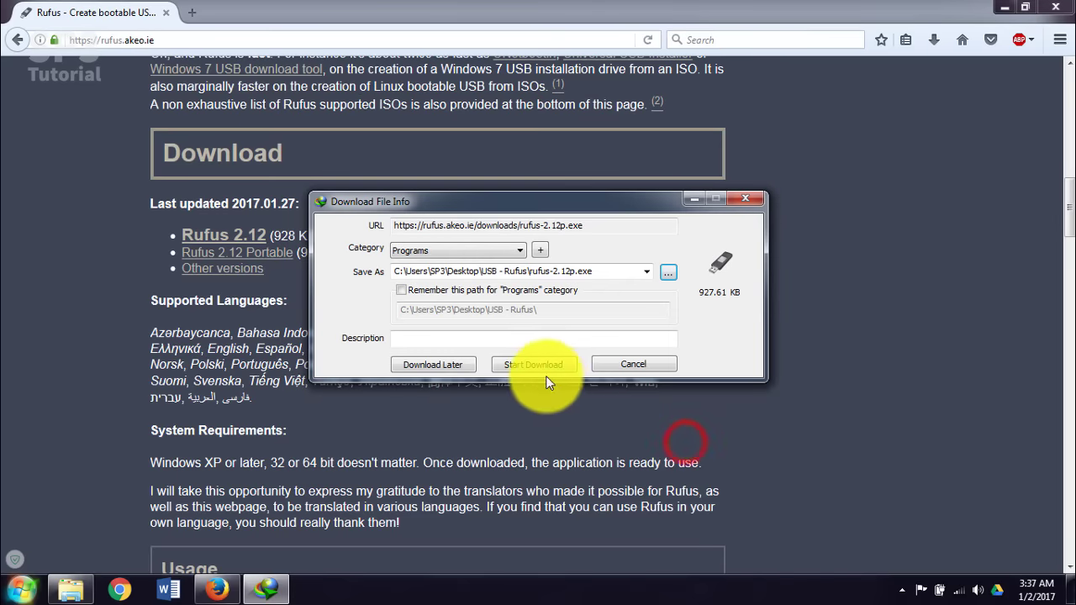
{"action": "left_click", "coordinate": [536, 364]}
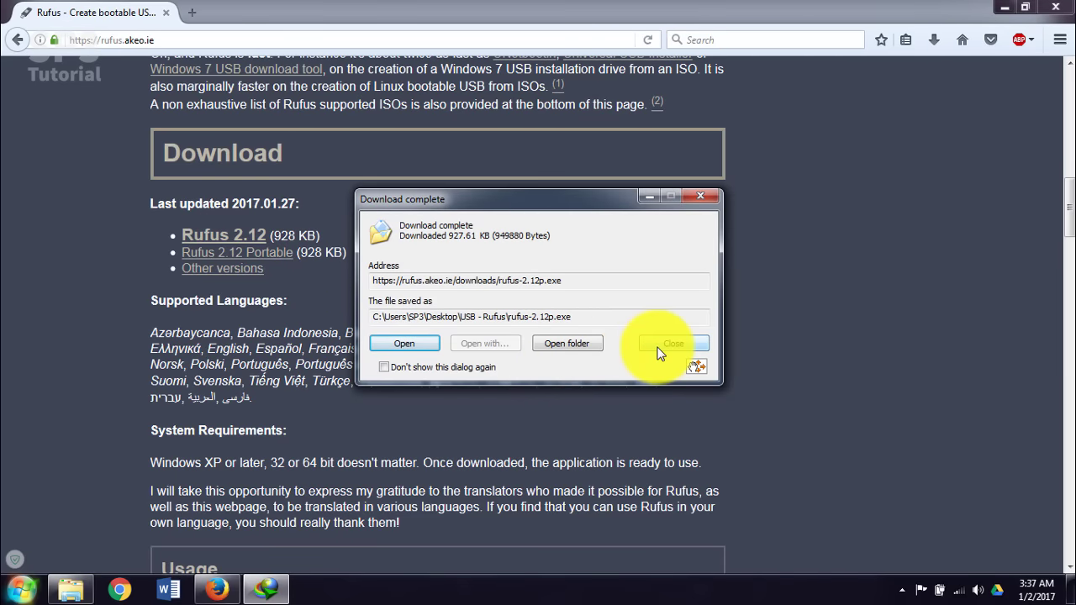
{"action": "left_click", "coordinate": [660, 351]}
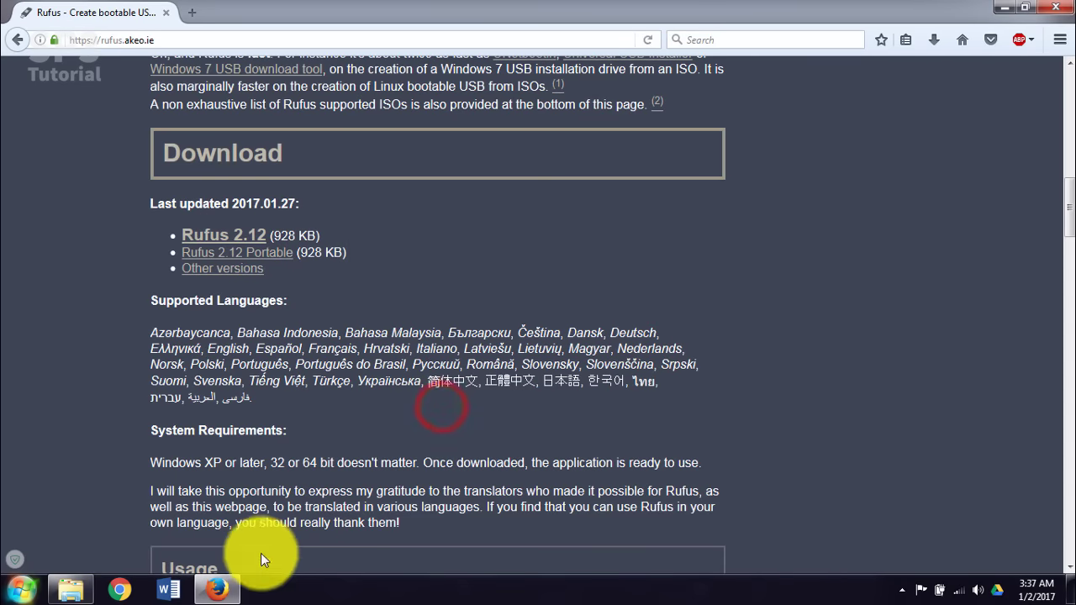
Step: Close the browser and select rufus-2.12p.exe in the USB - Rufus folder in File Explorer
{"action": "right_click", "coordinate": [215, 586]}
{"action": "left_click", "coordinate": [202, 553]}
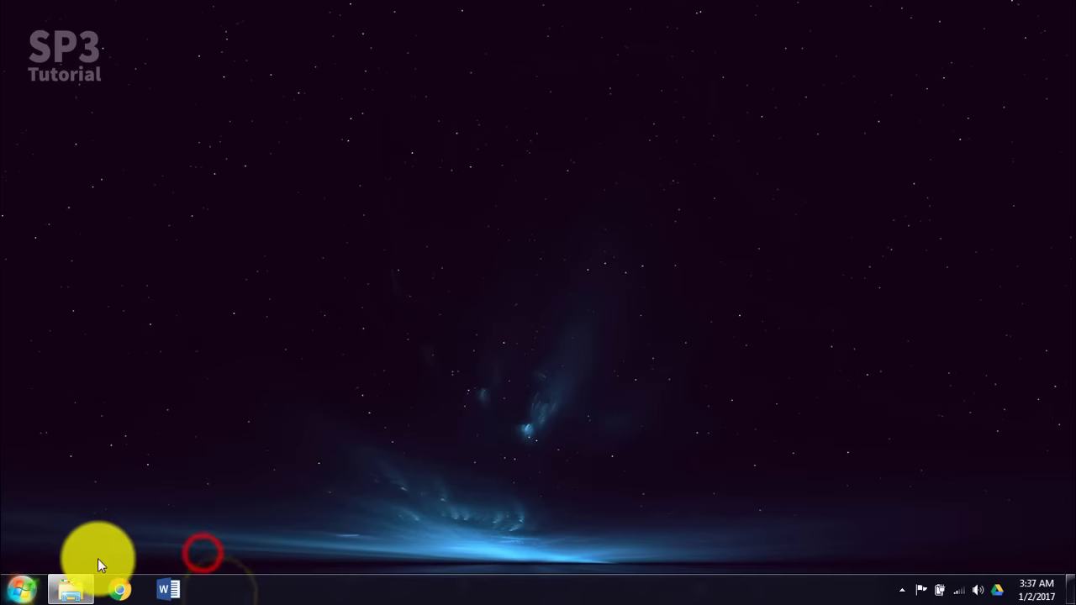
{"action": "left_click", "coordinate": [82, 591]}
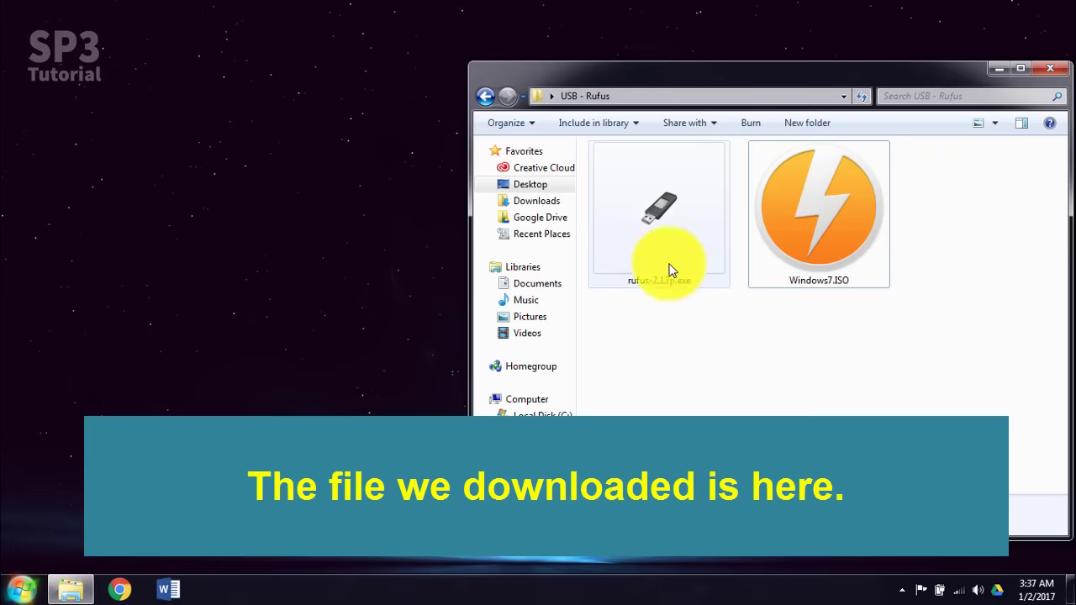
{"action": "left_click", "coordinate": [645, 244]}
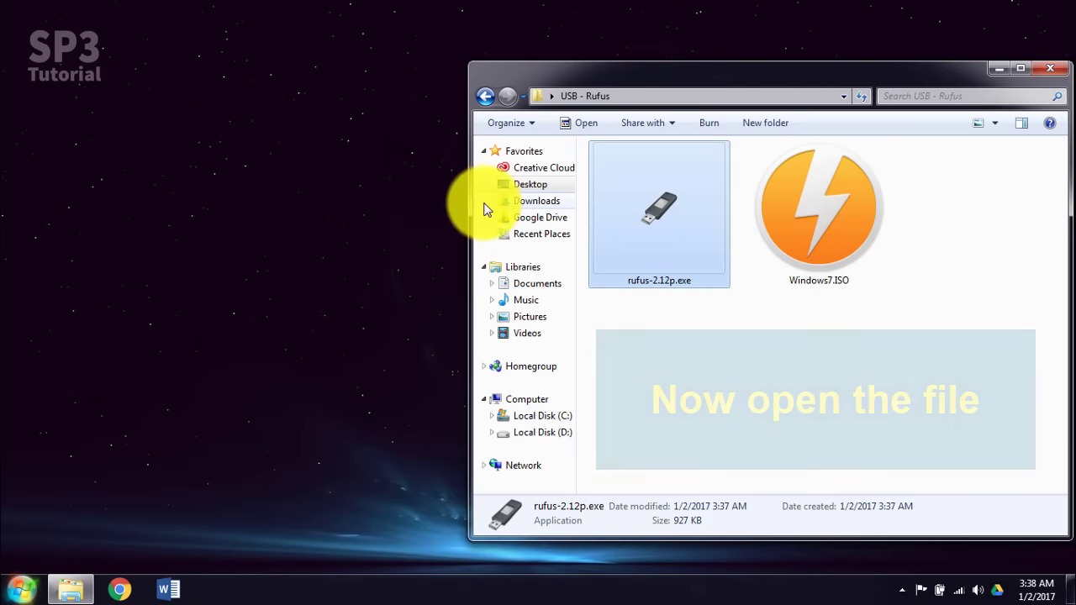
Step: Launch rufus-2.12p.exe from the USB - Rufus folder and decline the online check for application updates
{"action": "left_click_drag", "start_coordinate": [468, 202], "coordinate": [482, 200]}
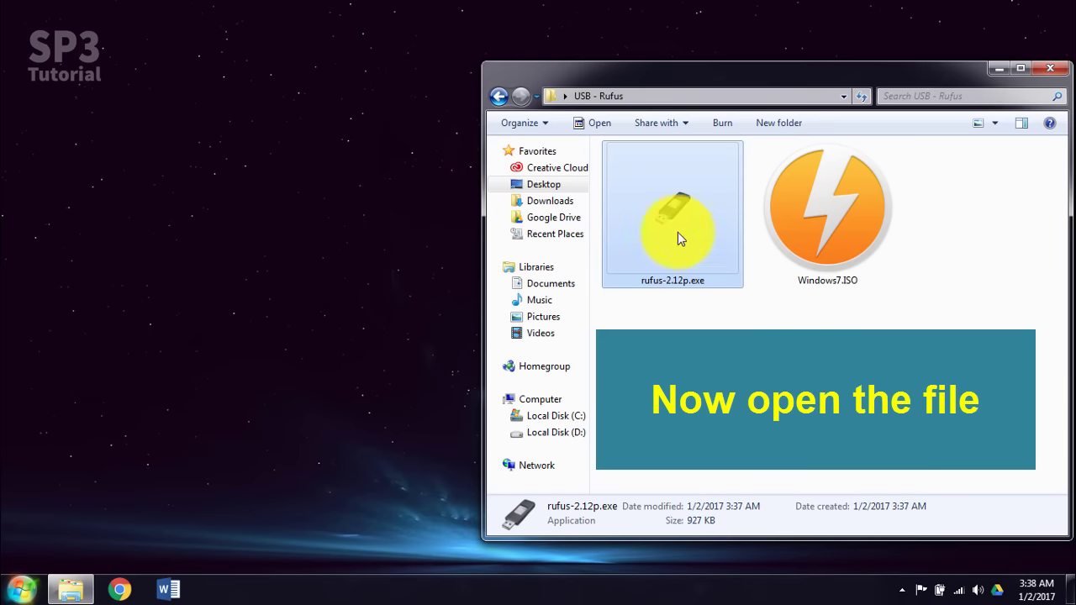
{"action": "double_click", "coordinate": [668, 214]}
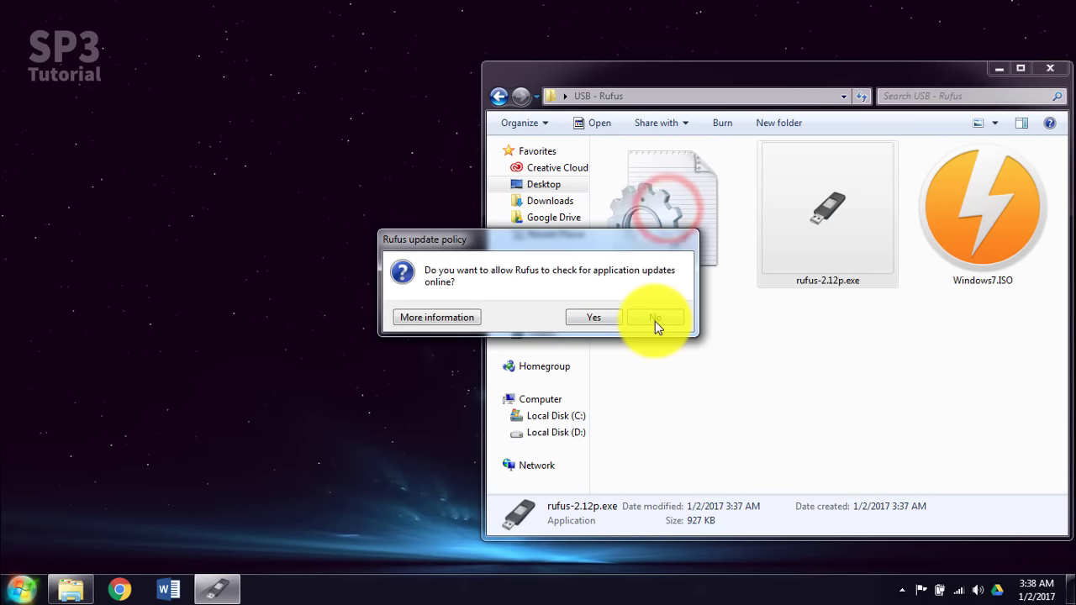
{"action": "left_click", "coordinate": [656, 319]}
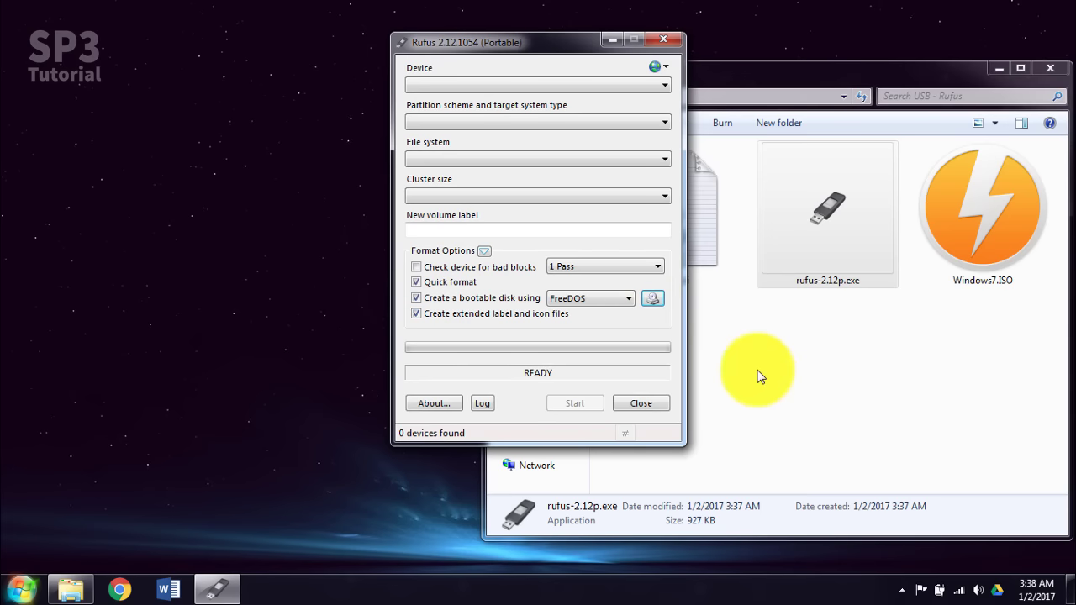
Step: Choose the USB drive NO_LABEL (F:) [7.9GB] as the Rufus target device
{"action": "left_click", "coordinate": [611, 86]}
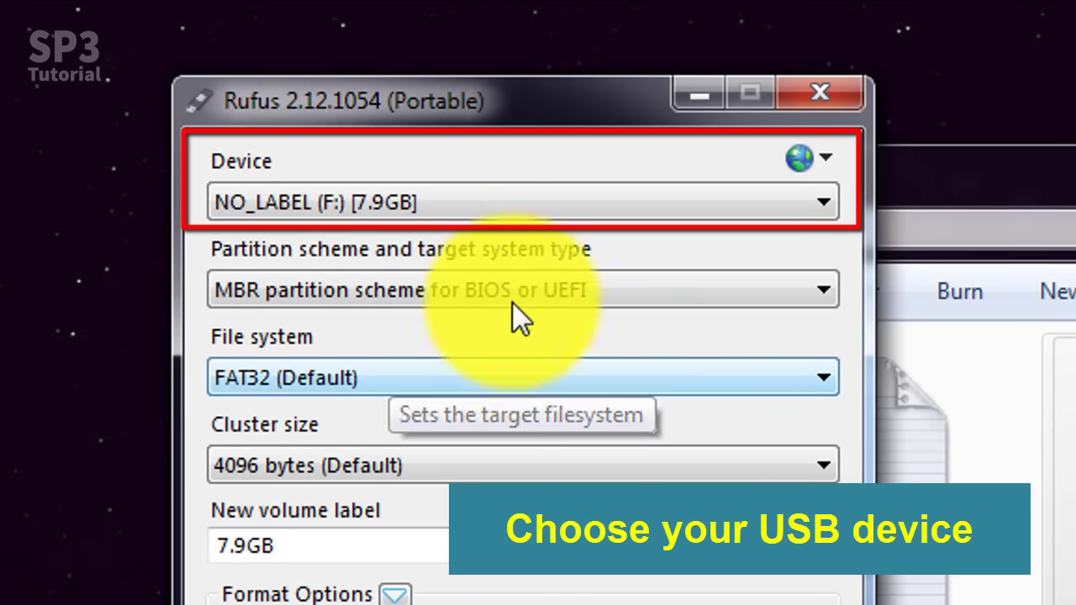
{"action": "left_click", "coordinate": [443, 238]}
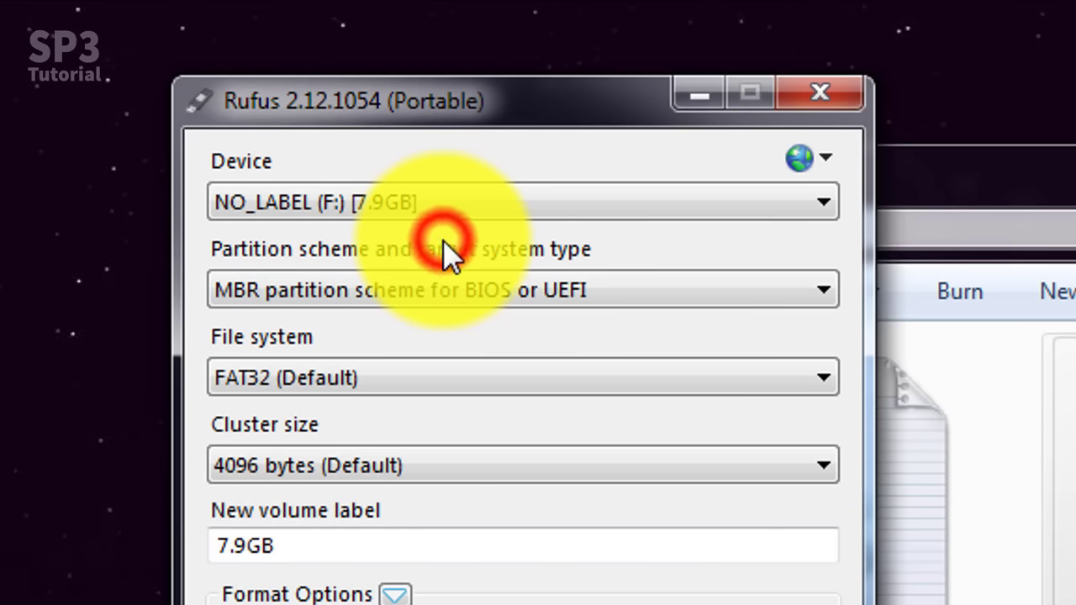
{"action": "left_click", "coordinate": [457, 207]}
{"action": "left_click", "coordinate": [455, 226]}
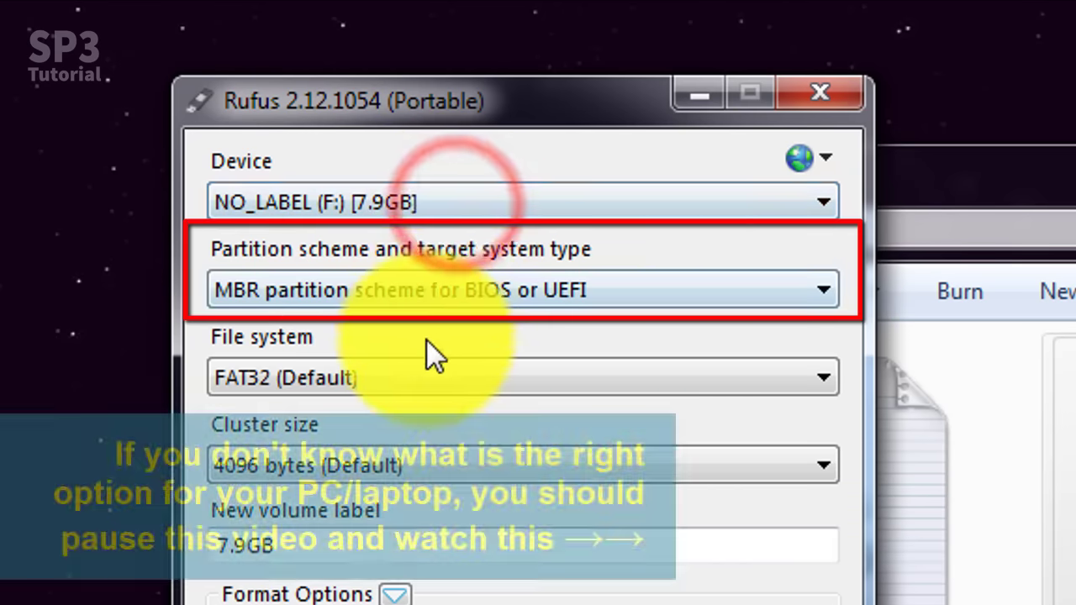
Step: Review the partition scheme options and choose MBR partition scheme for BIOS or UEFI
{"action": "left_click", "coordinate": [421, 293]}
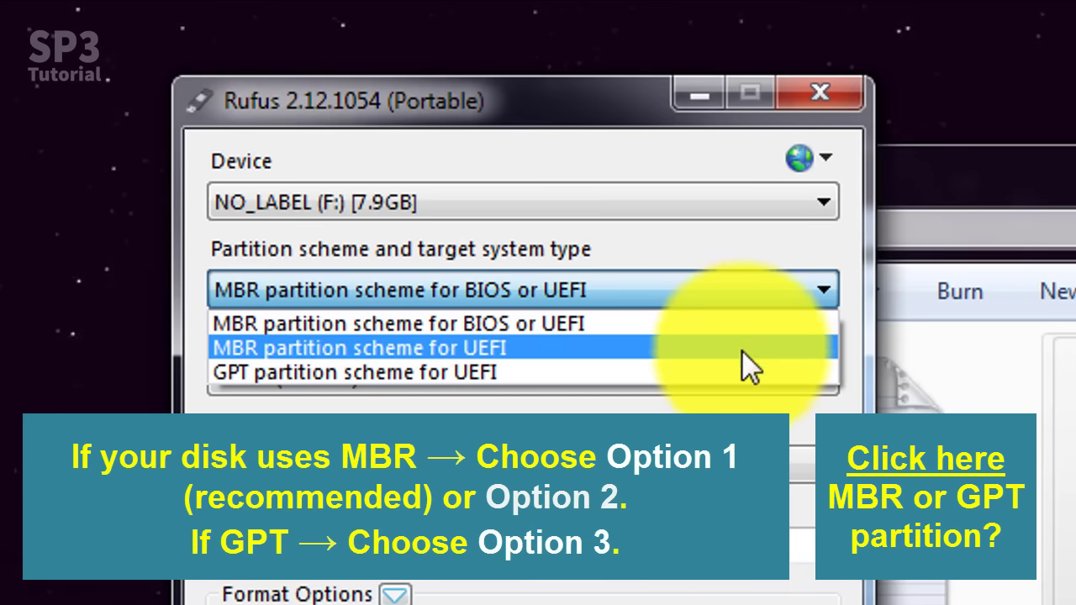
{"action": "left_click", "coordinate": [694, 394]}
{"action": "left_click", "coordinate": [557, 294]}
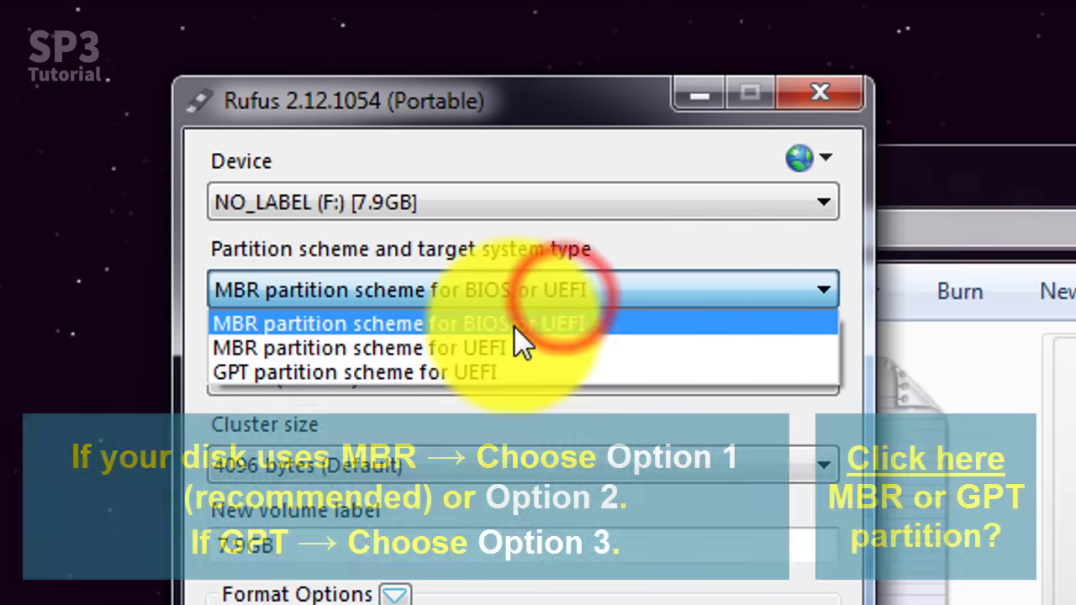
{"action": "left_click", "coordinate": [513, 325]}
Step: Set the file system to NTFS and the new volume label to Windows7UI, leaving the bad blocks check off
{"action": "left_click", "coordinate": [457, 379]}
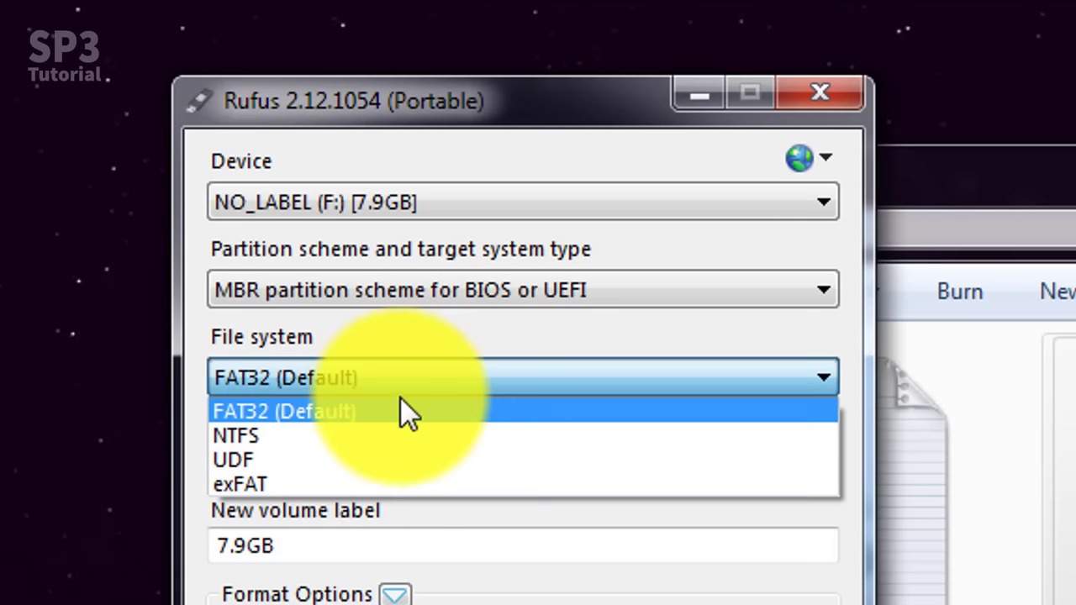
{"action": "left_click", "coordinate": [387, 434]}
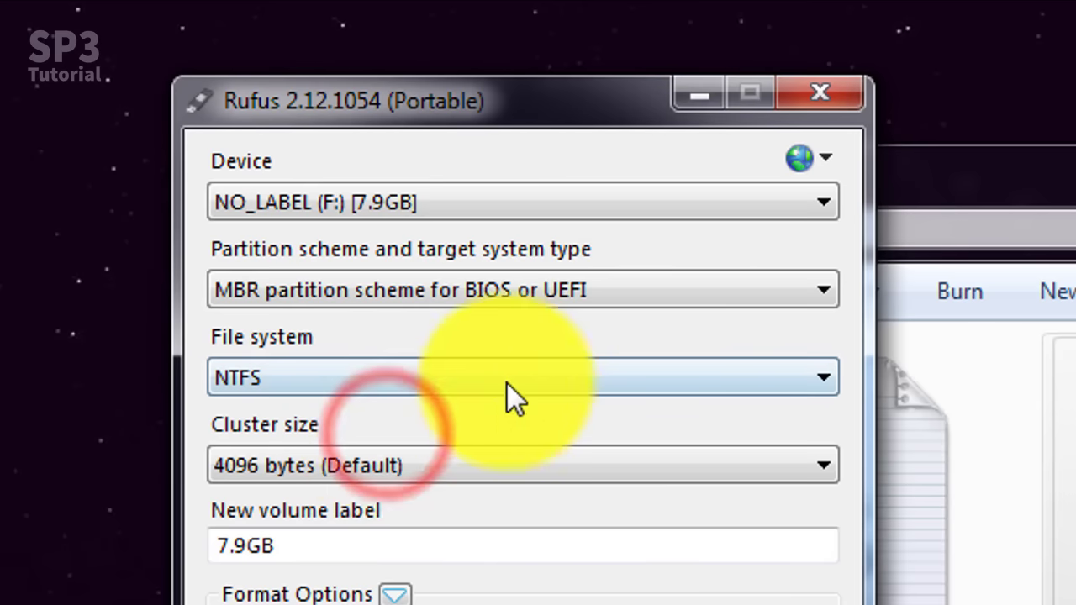
{"action": "left_click_drag", "start_coordinate": [409, 550], "coordinate": [115, 563]}
{"action": "type", "text": "Windows7UI"}
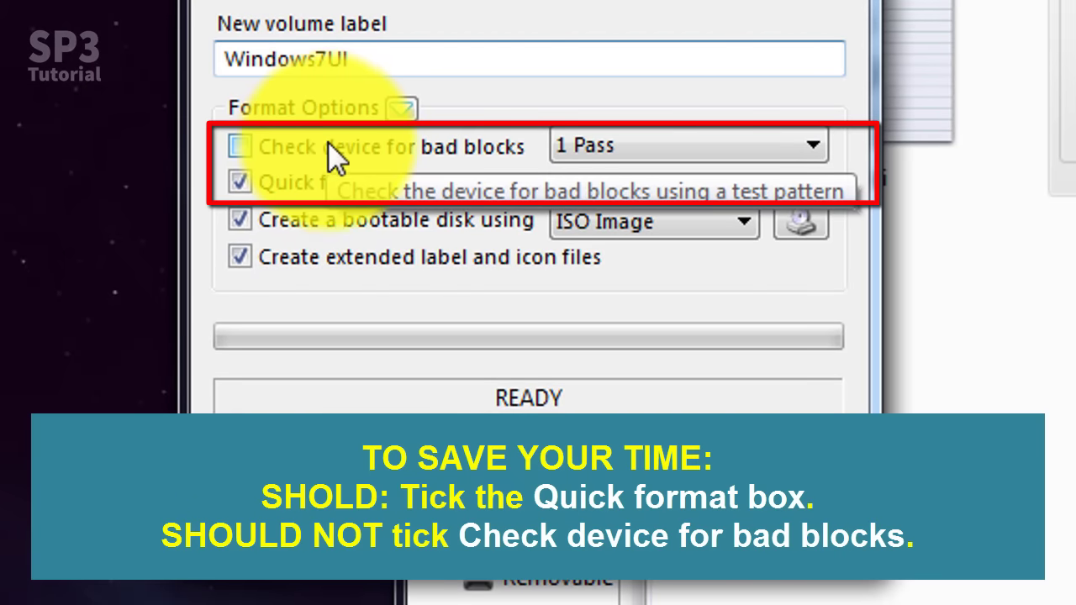
{"action": "left_click", "coordinate": [385, 145]}
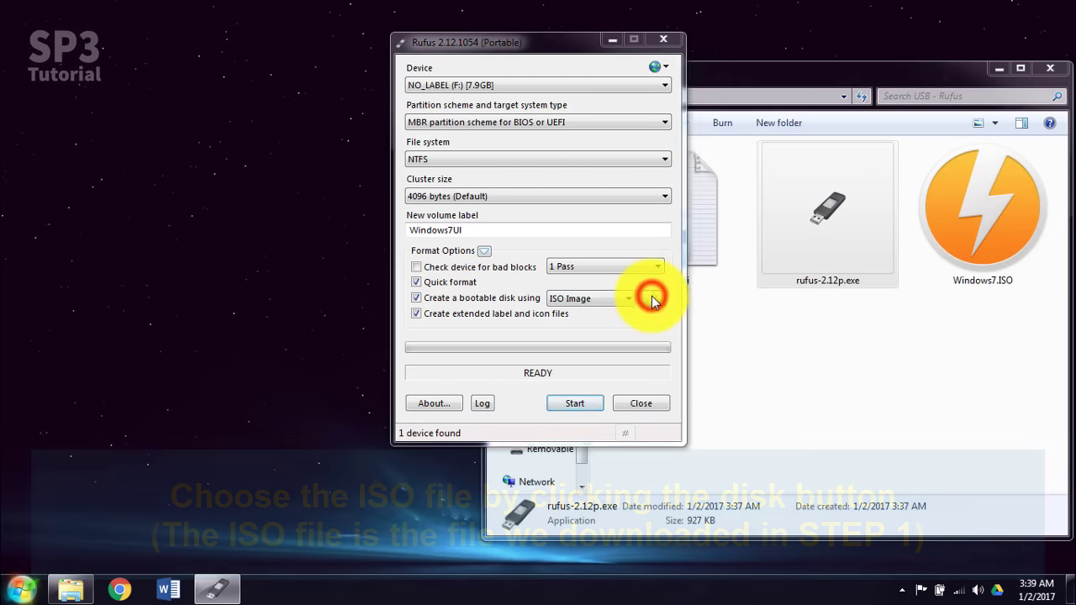
Step: Load Windows7.ISO as the boot image and start writing the USB drive, agreeing to destroy its existing data
{"action": "left_click", "coordinate": [653, 300]}
{"action": "left_click", "coordinate": [598, 163]}
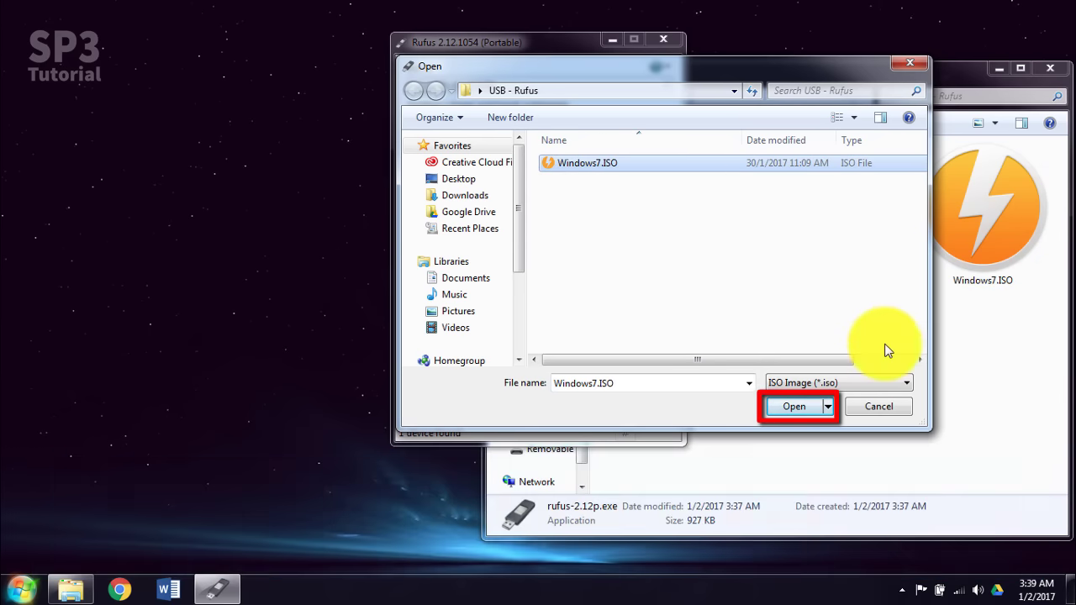
{"action": "left_click", "coordinate": [800, 406]}
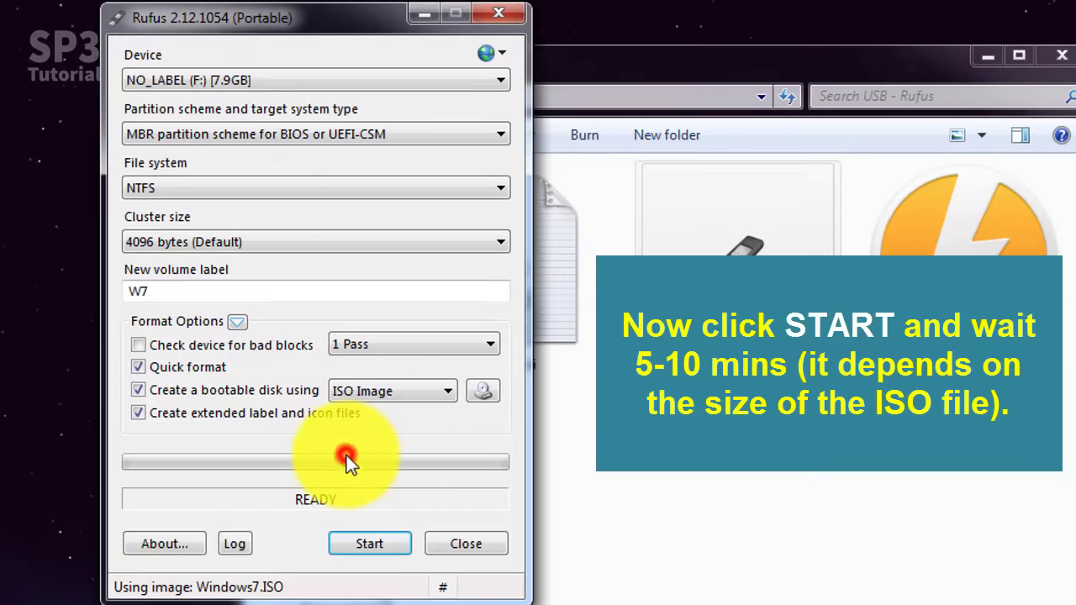
{"action": "left_click", "coordinate": [372, 548]}
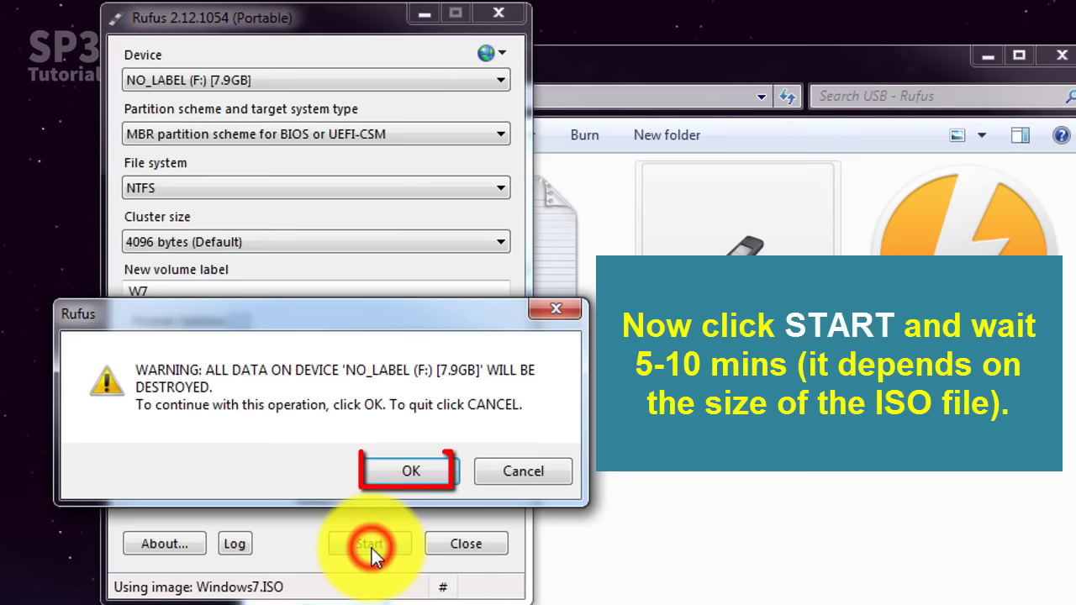
{"action": "left_click", "coordinate": [409, 471]}
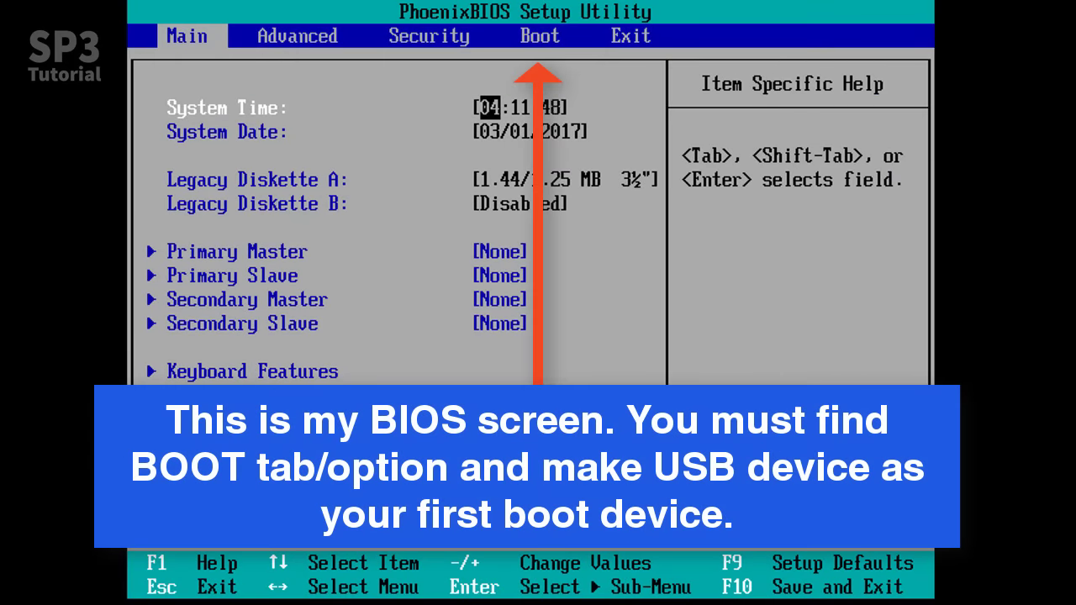
Step: Move Removable Devices to the first place in the BIOS boot order, then save the settings and exit
{"action": "key", "text": "Right"}
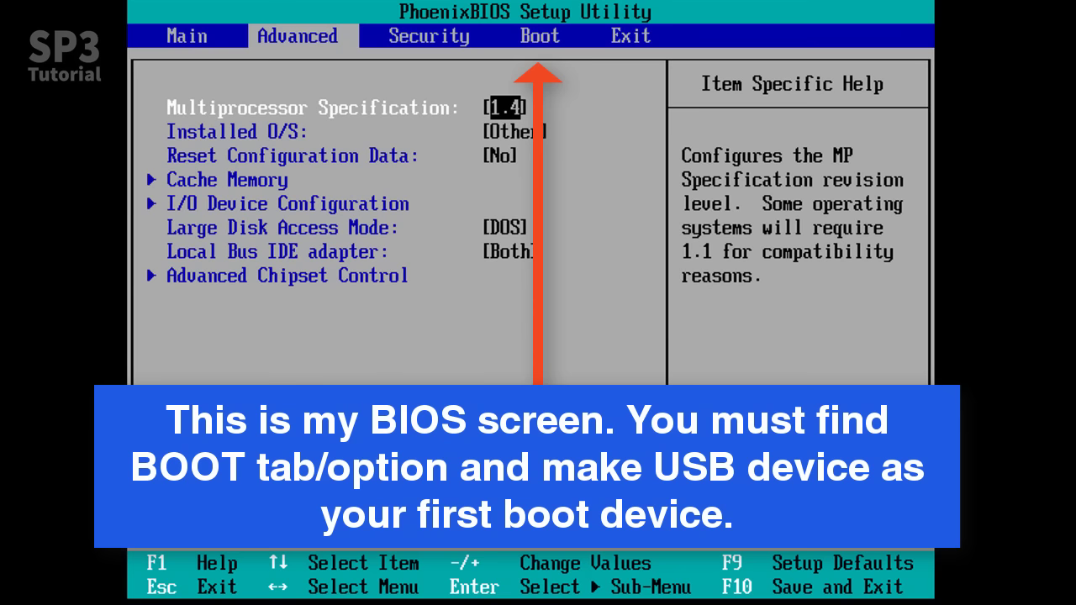
{"action": "key", "text": "Right"}
{"action": "key", "text": "Right"}
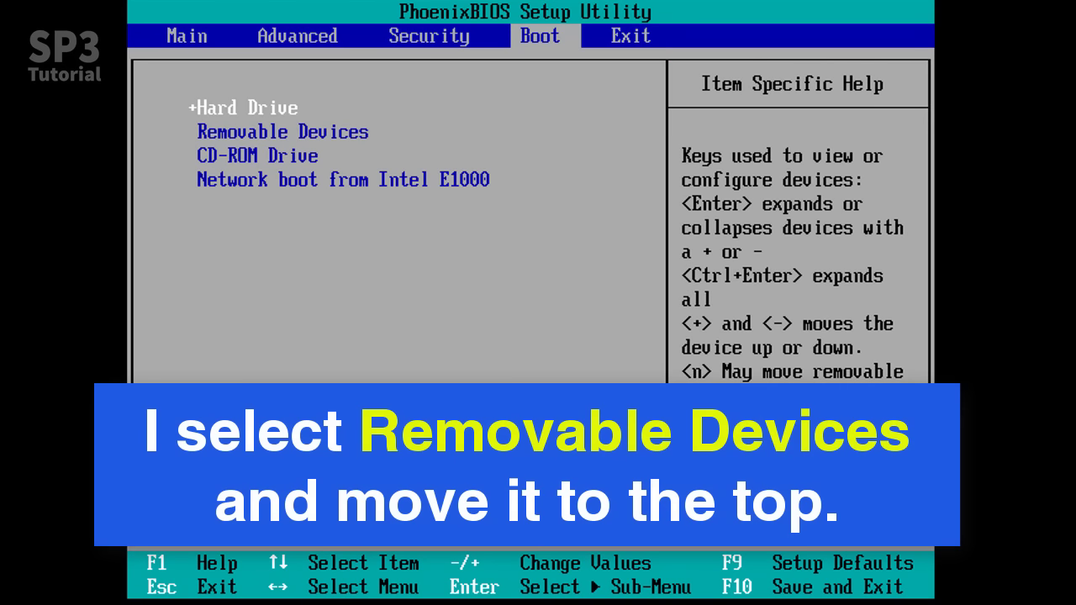
{"action": "key", "text": "Down"}
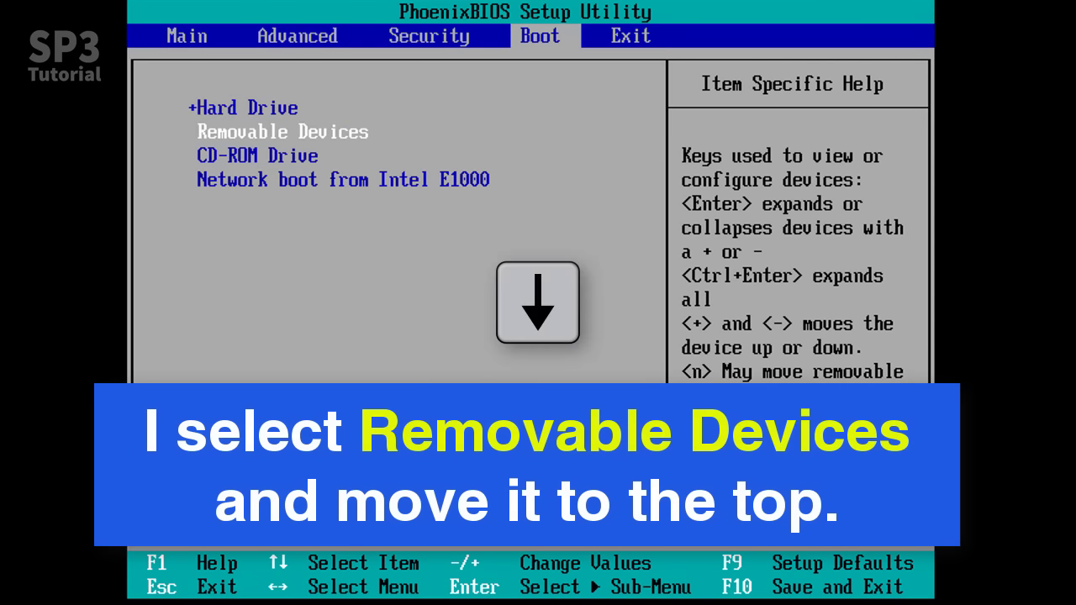
{"action": "key", "text": "plus"}
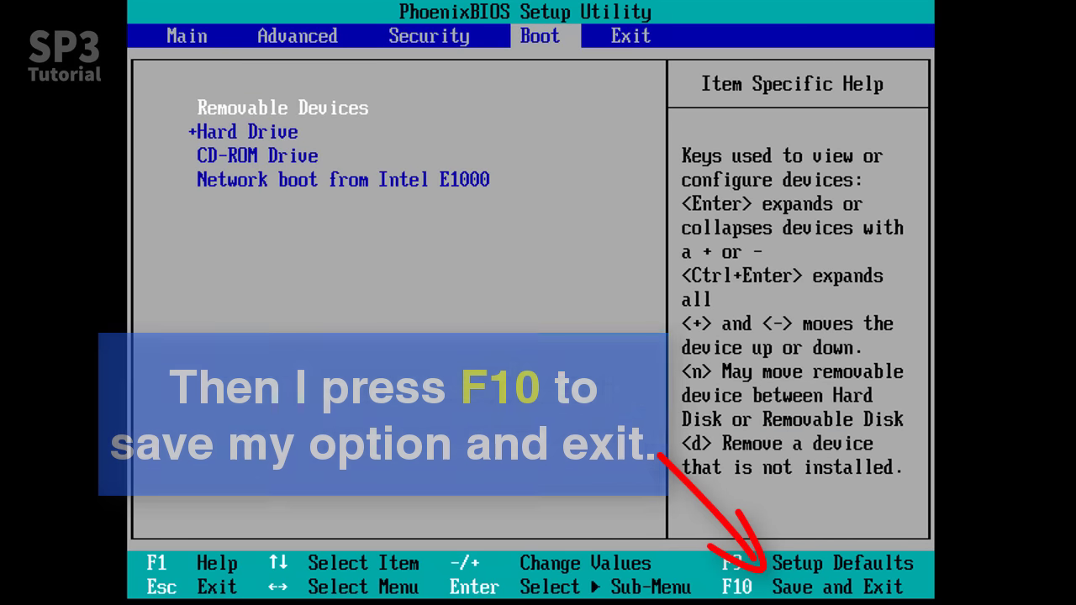
{"action": "key", "text": "F10"}
{"action": "key", "text": "Return"}
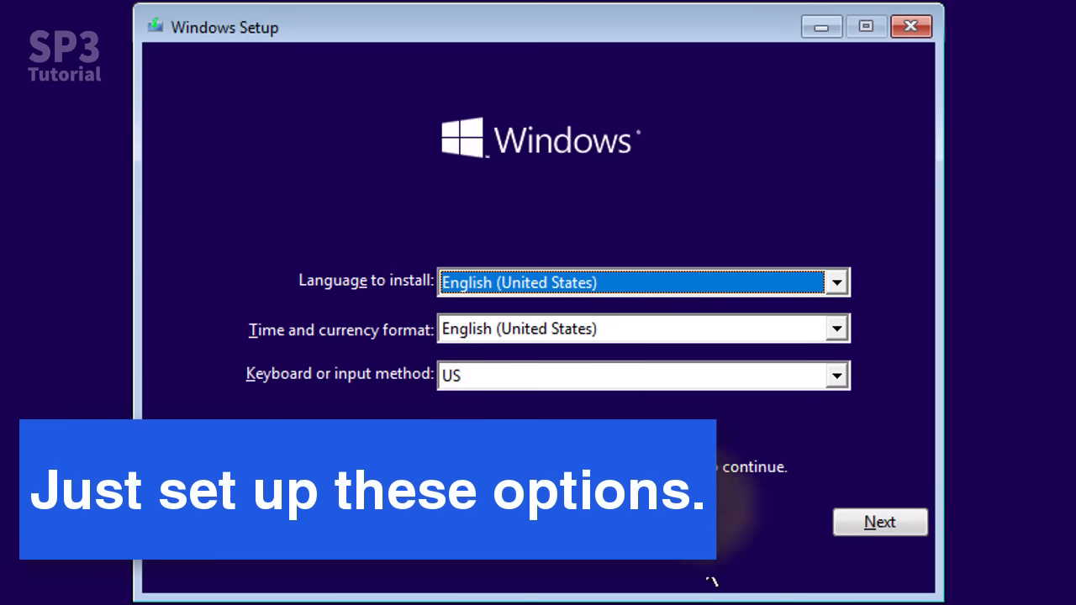
Step: Keep English (United States) for the install language and time format with the US keyboard, and continue Windows Setup
{"action": "left_click", "coordinate": [689, 282]}
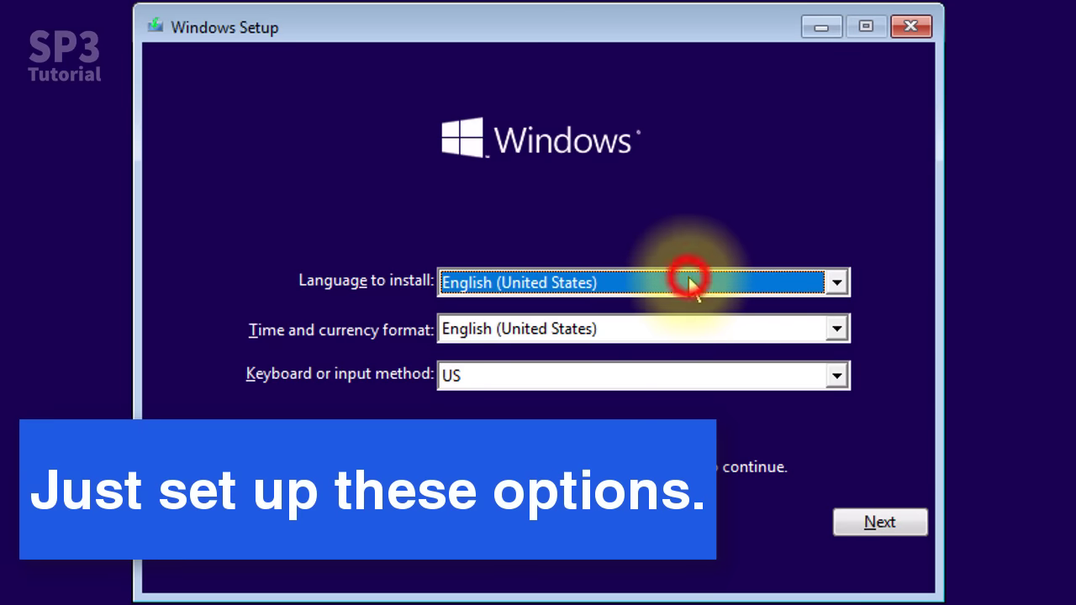
{"action": "left_click", "coordinate": [667, 329]}
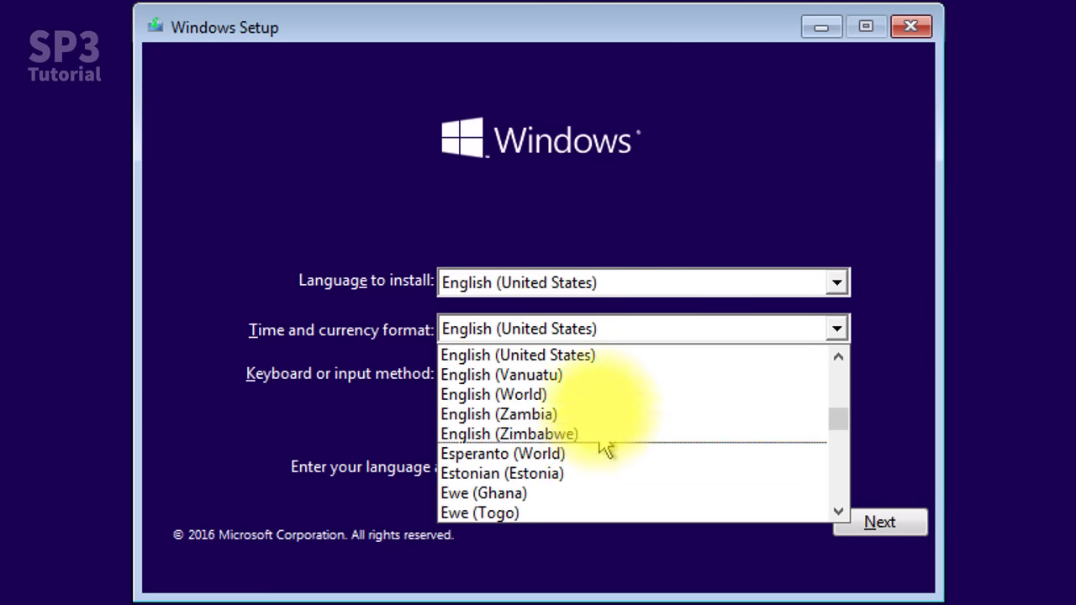
{"action": "left_click", "coordinate": [362, 305]}
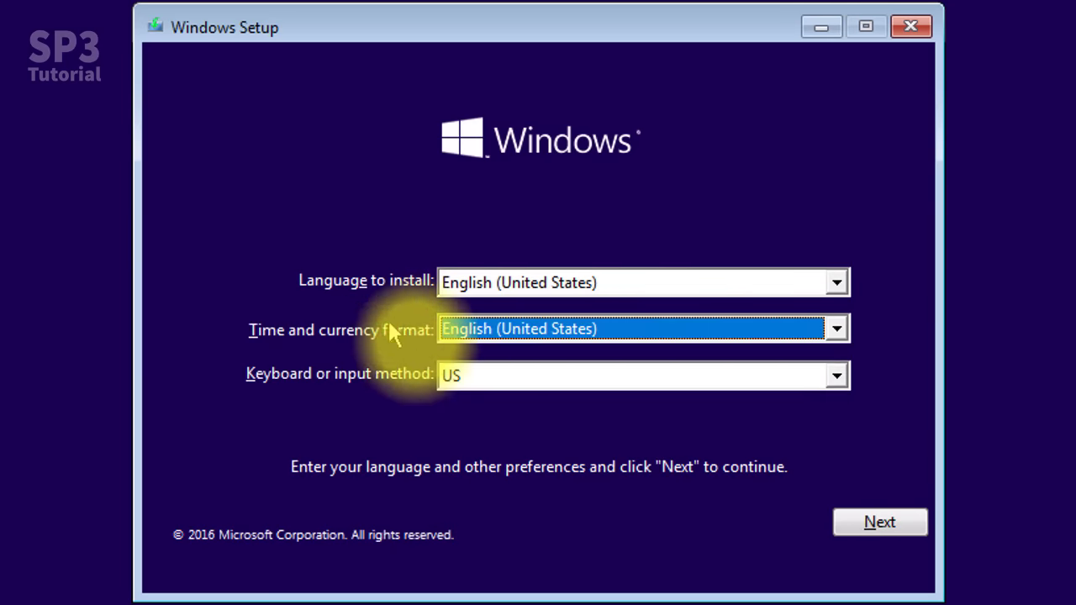
{"action": "left_click", "coordinate": [468, 383]}
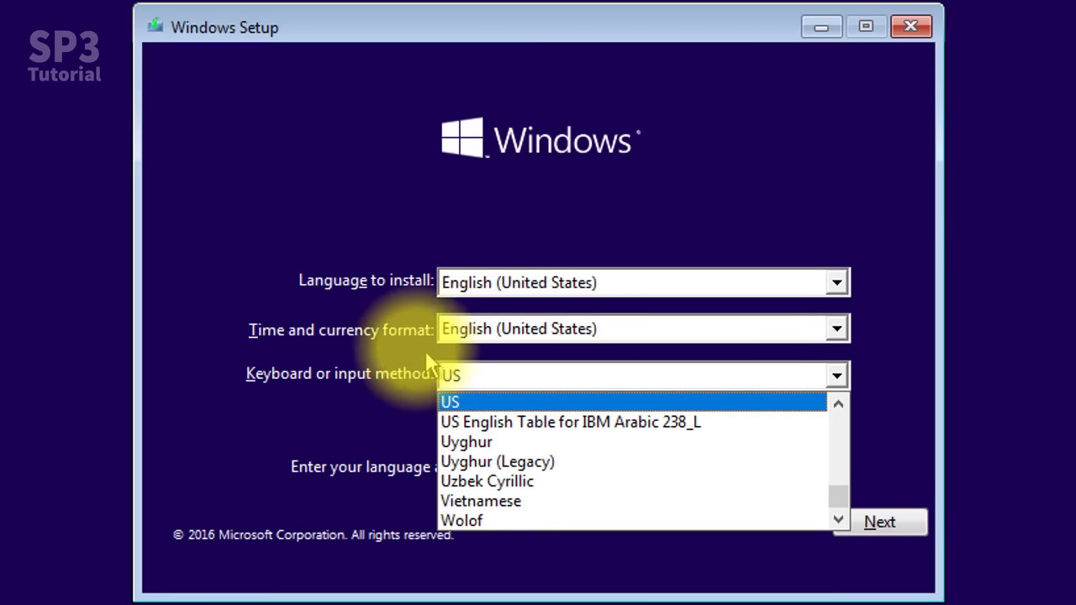
{"action": "left_click", "coordinate": [398, 341]}
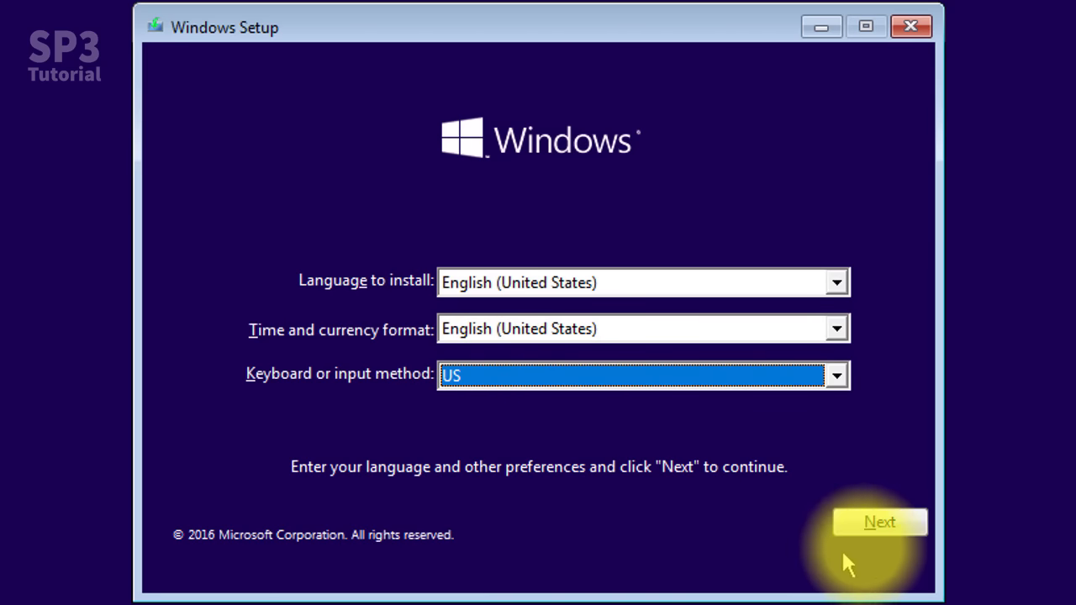
{"action": "left_click", "coordinate": [876, 526]}
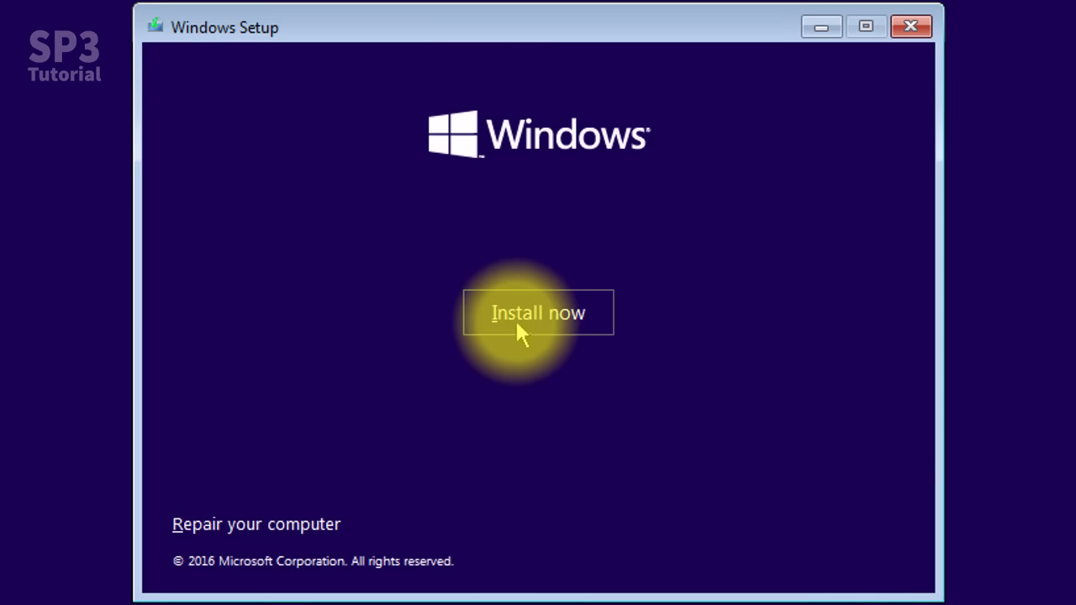
Step: Start the installation without a product key and choose Windows 10 Pro as the operating system
{"action": "left_click", "coordinate": [517, 324]}
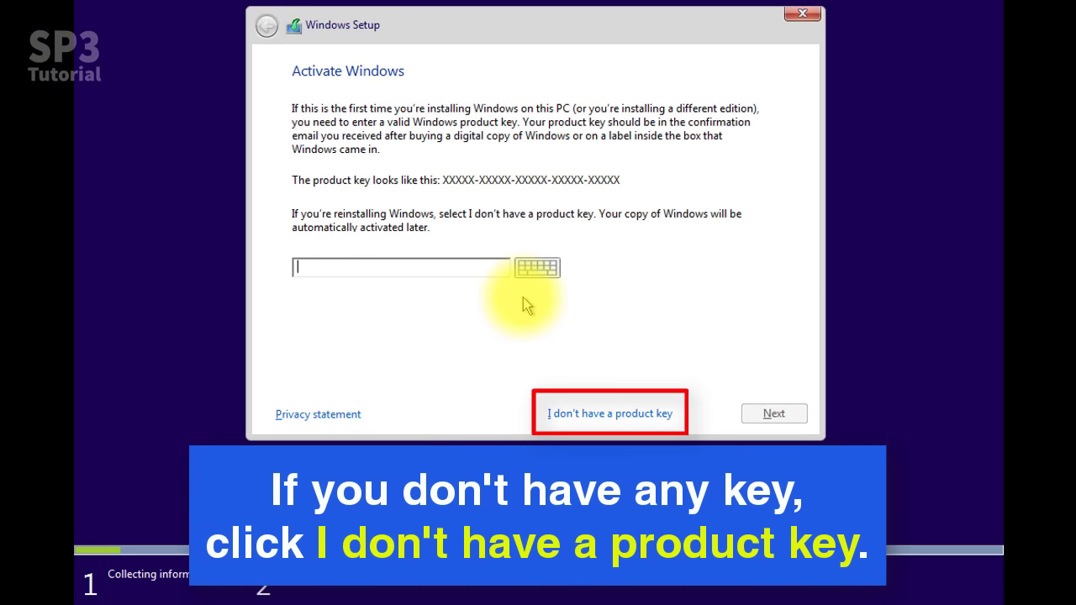
{"action": "left_click", "coordinate": [578, 416]}
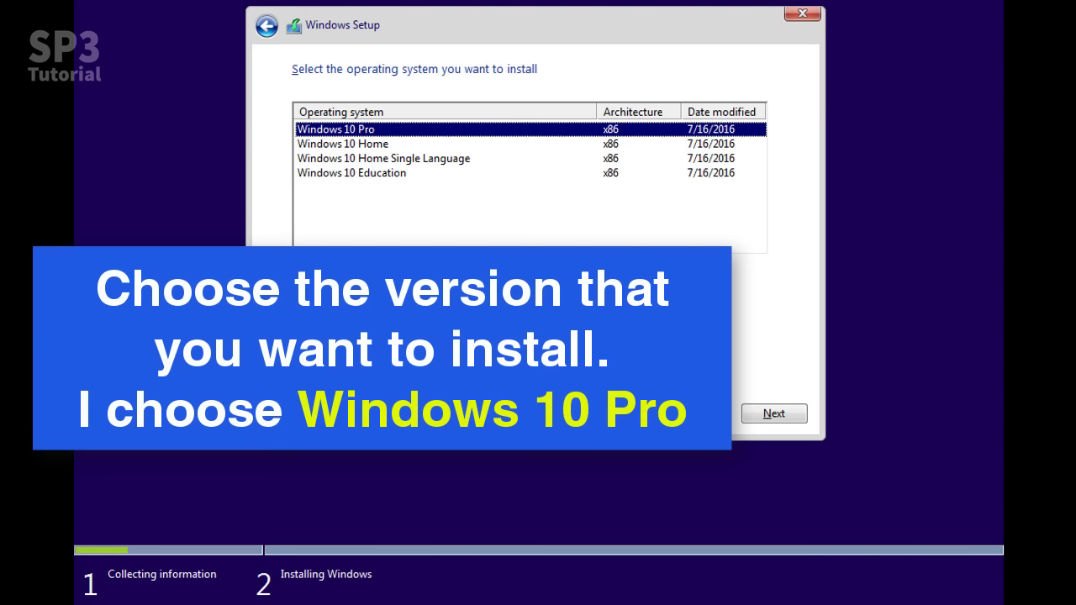
{"action": "left_click", "coordinate": [772, 415]}
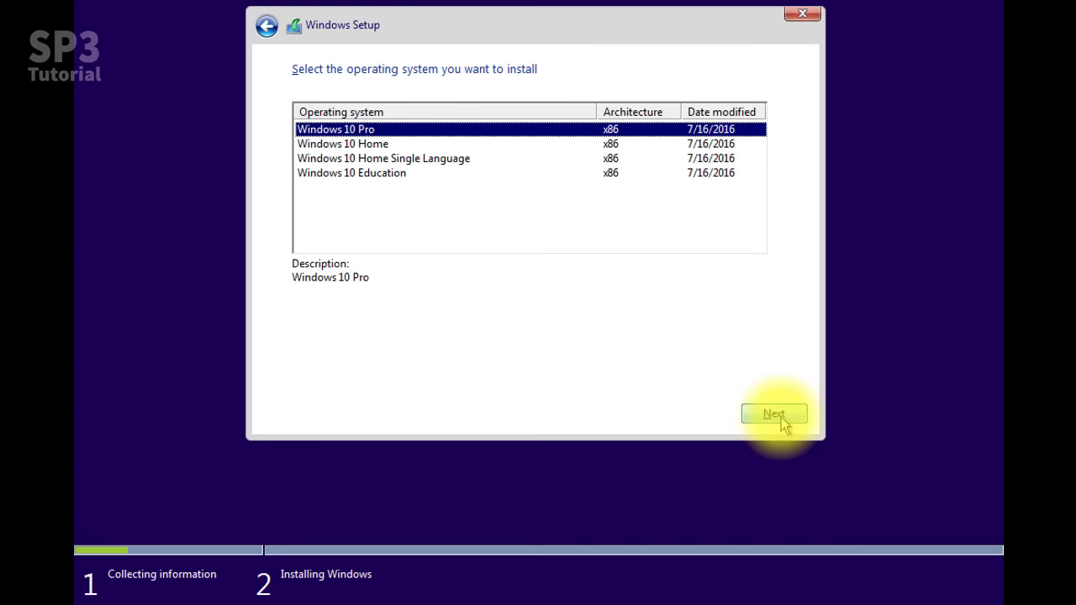
{"action": "left_click", "coordinate": [778, 415]}
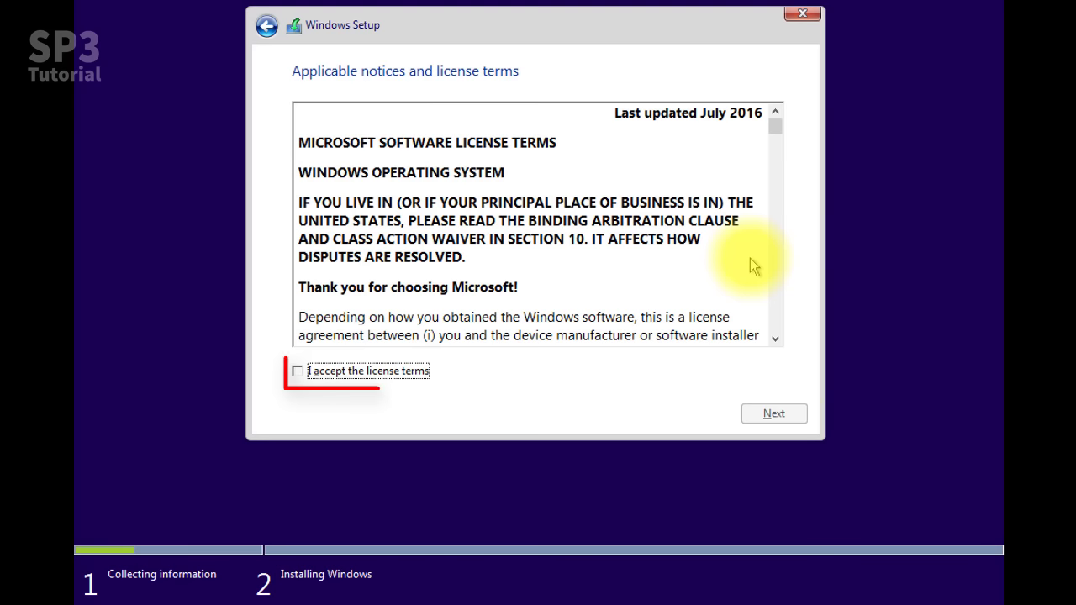
Step: Accept the license terms and choose the Custom: Install Windows only (advanced) installation type
{"action": "left_click", "coordinate": [353, 374]}
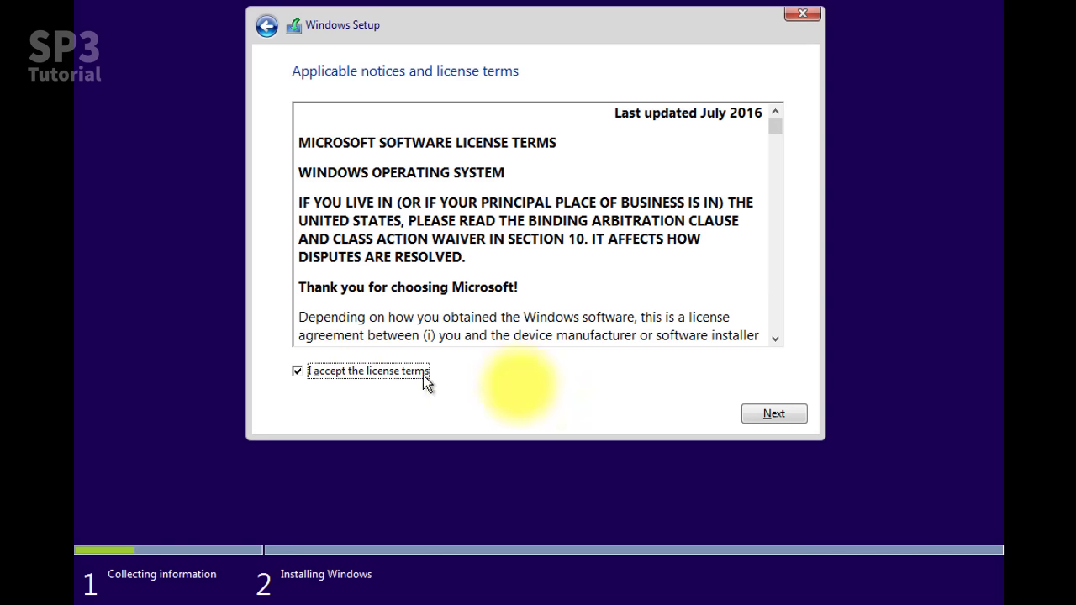
{"action": "left_click", "coordinate": [777, 414]}
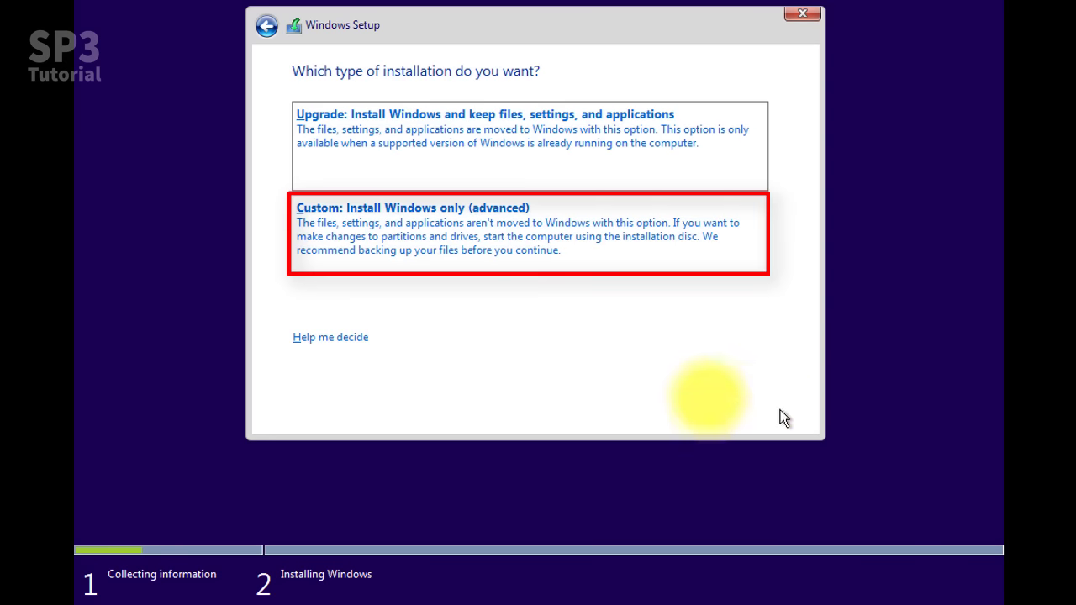
{"action": "left_click", "coordinate": [434, 247]}
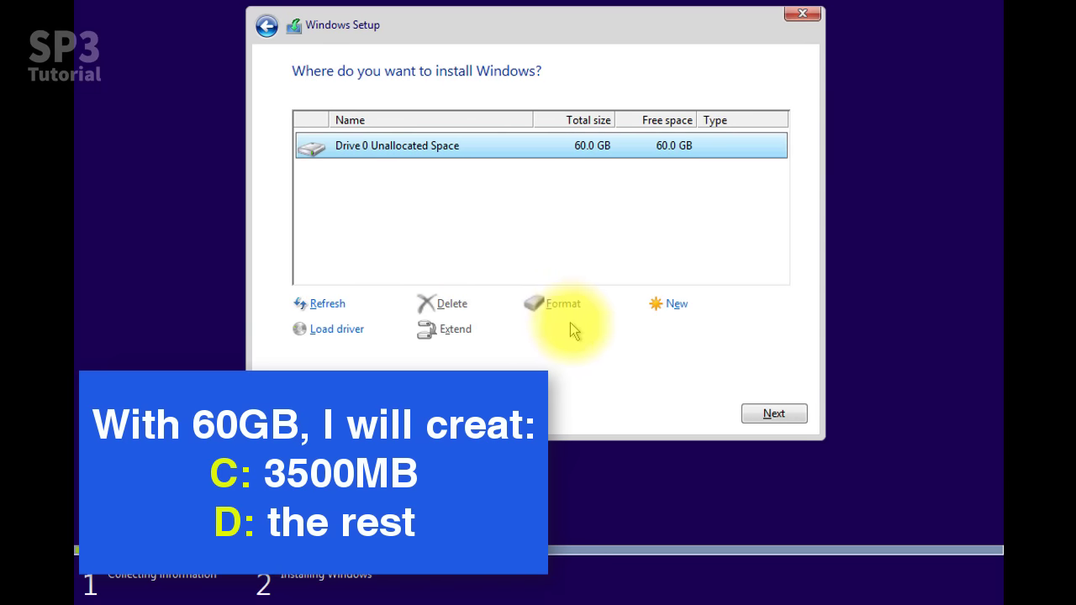
Step: Create a new 35000 MB partition in the unallocated space of Drive 0
{"action": "left_click", "coordinate": [687, 315]}
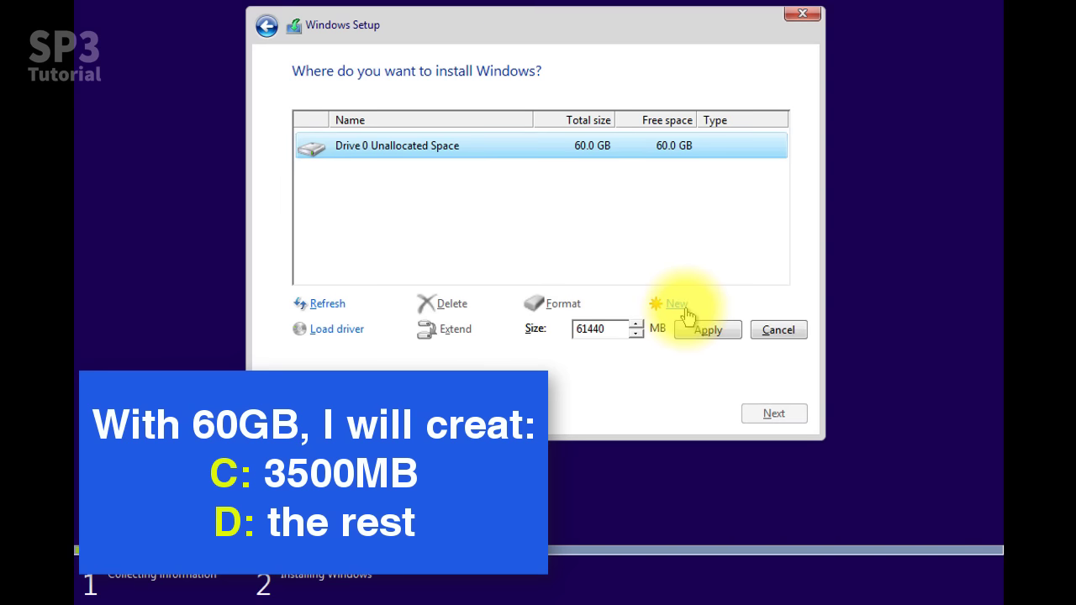
{"action": "left_click", "coordinate": [617, 333]}
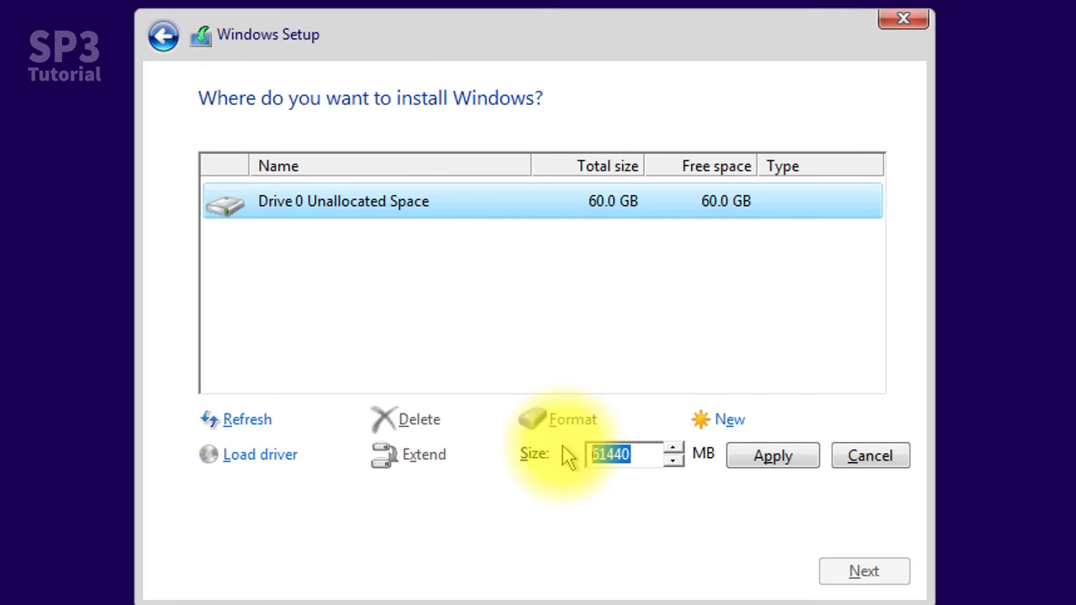
{"action": "type", "text": "3500"}
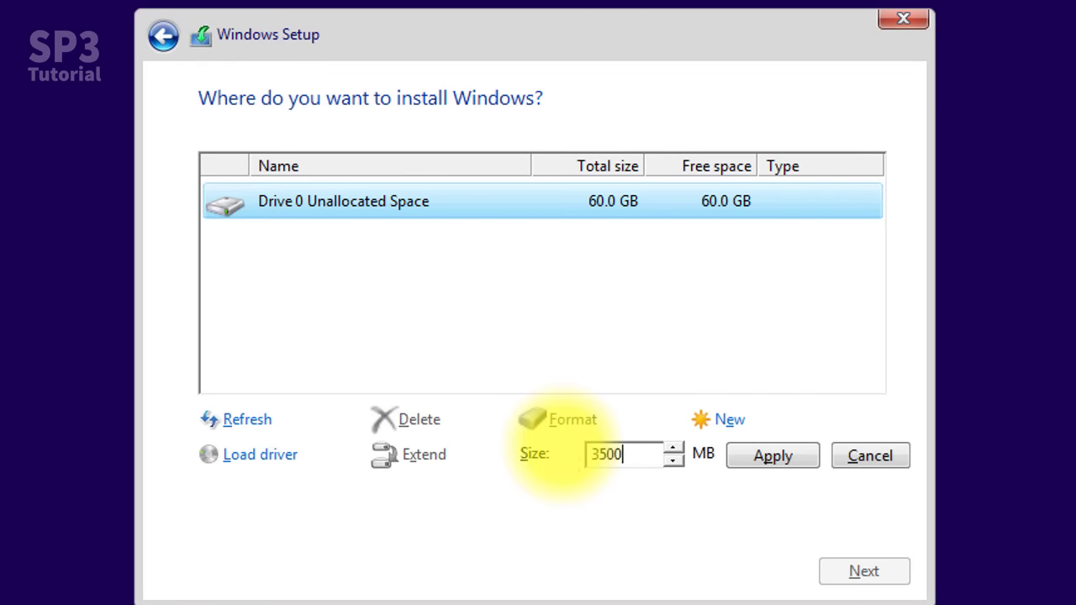
{"action": "type", "text": "0"}
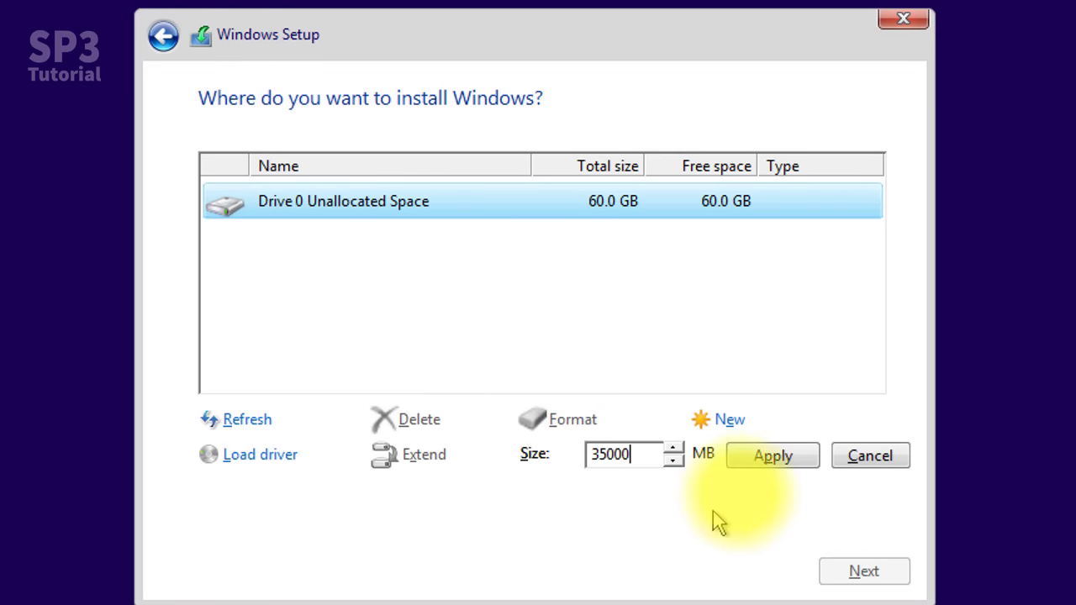
{"action": "left_click", "coordinate": [761, 456]}
{"action": "left_click", "coordinate": [716, 462]}
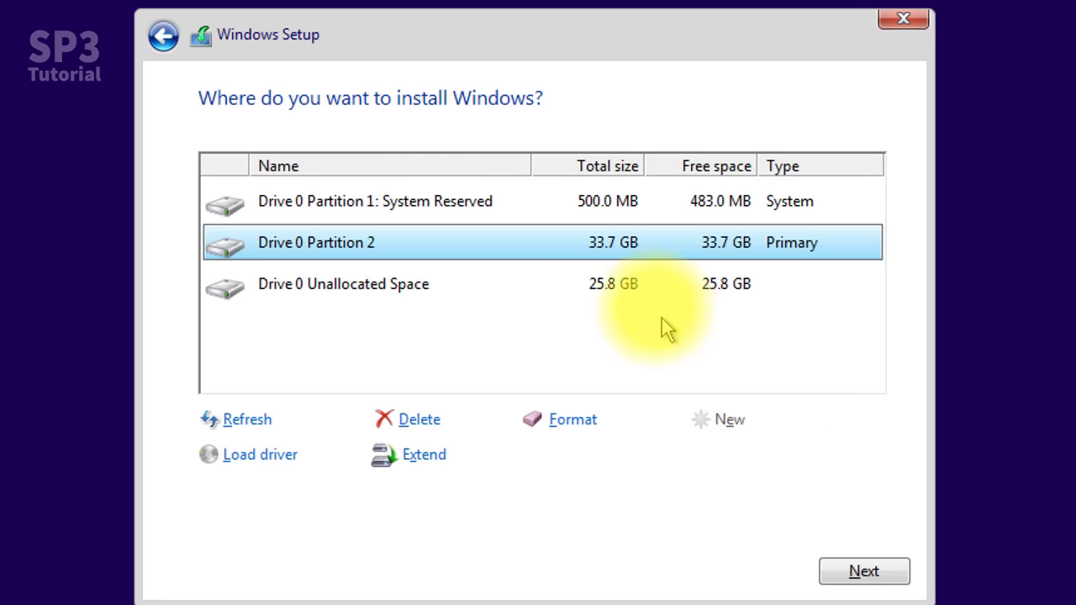
Step: Create another partition from all the remaining unallocated space on Drive 0, and choose Drive 0 Partition 2 as the Windows install location
{"action": "left_click", "coordinate": [640, 295]}
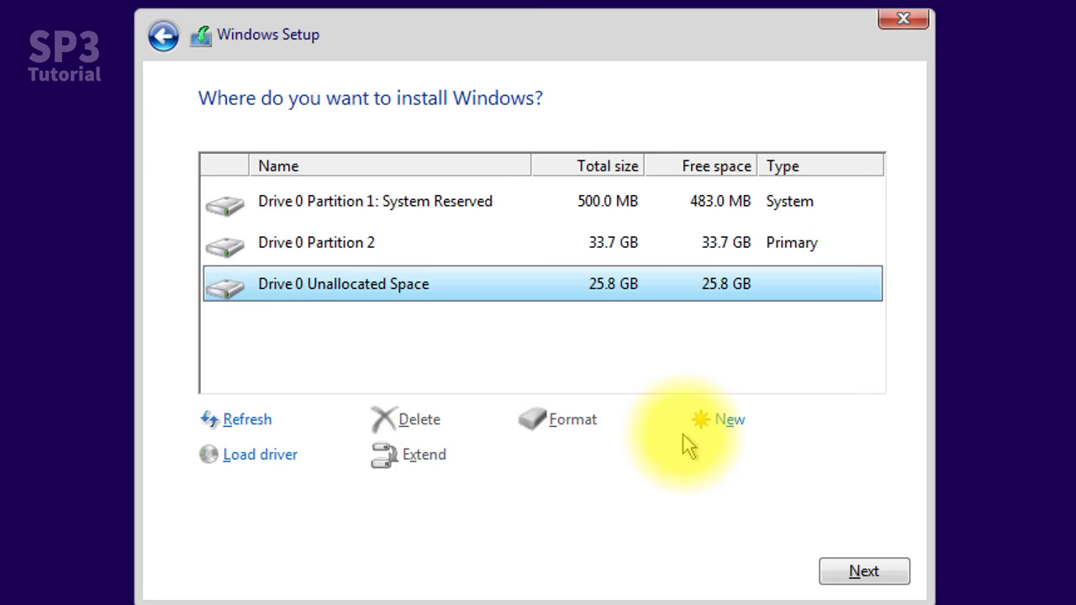
{"action": "left_click", "coordinate": [711, 433]}
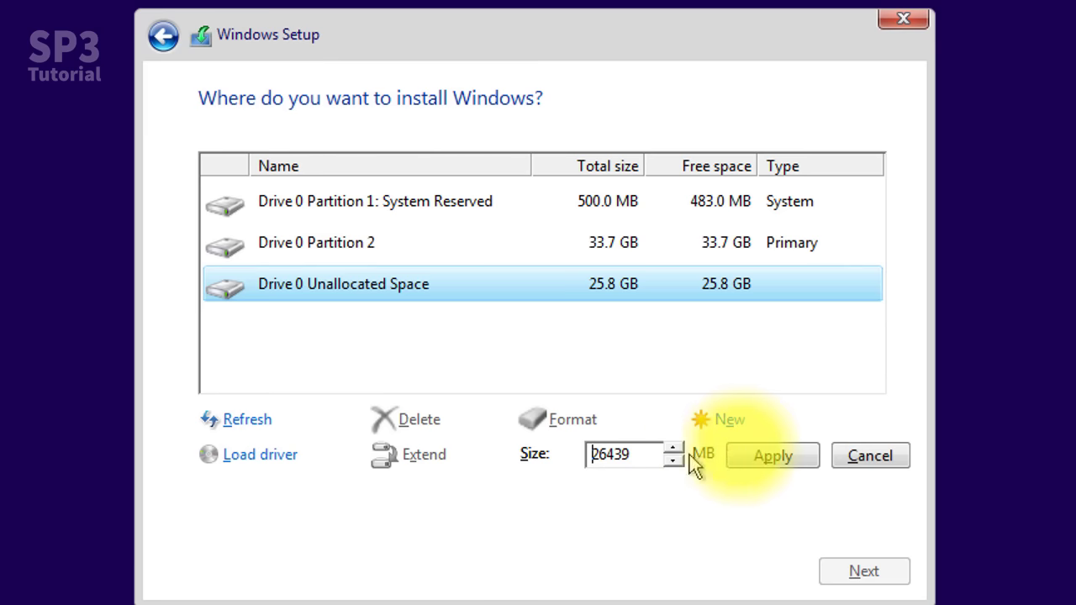
{"action": "left_click", "coordinate": [766, 451]}
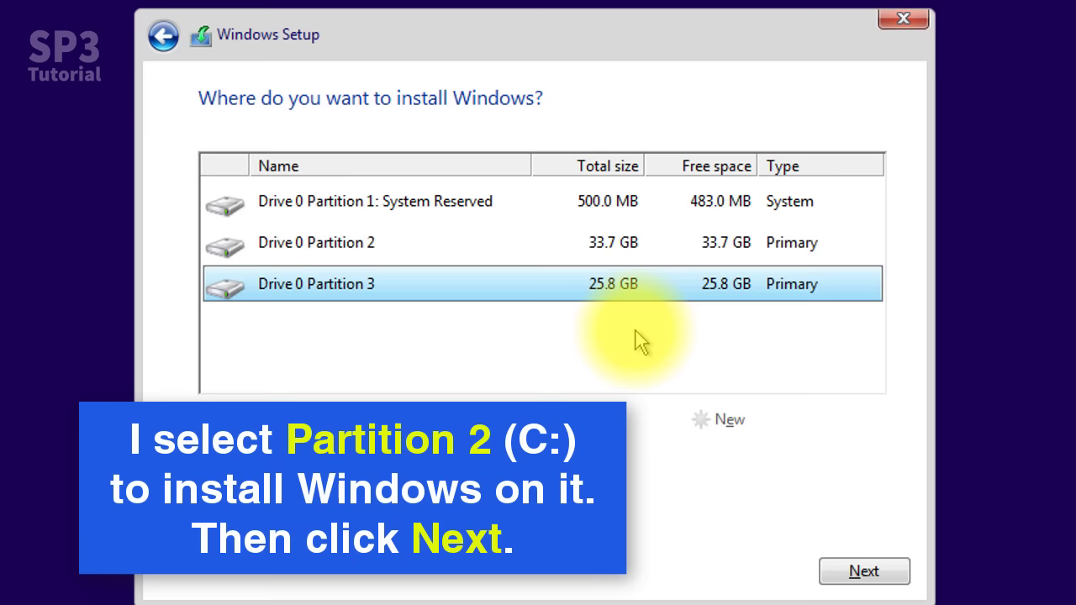
{"action": "left_click", "coordinate": [677, 248]}
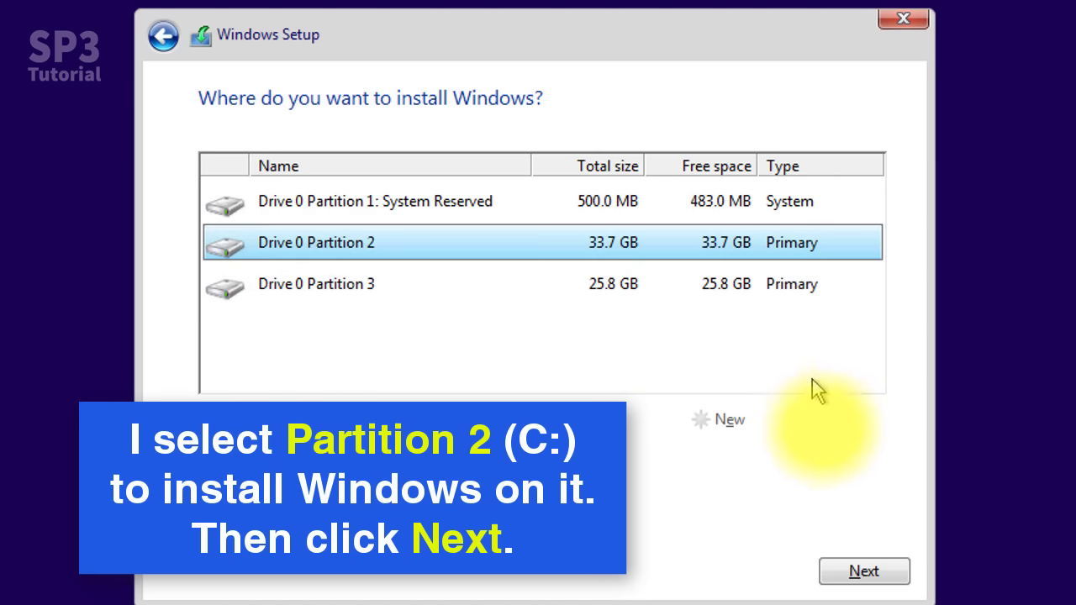
{"action": "left_click", "coordinate": [866, 580]}
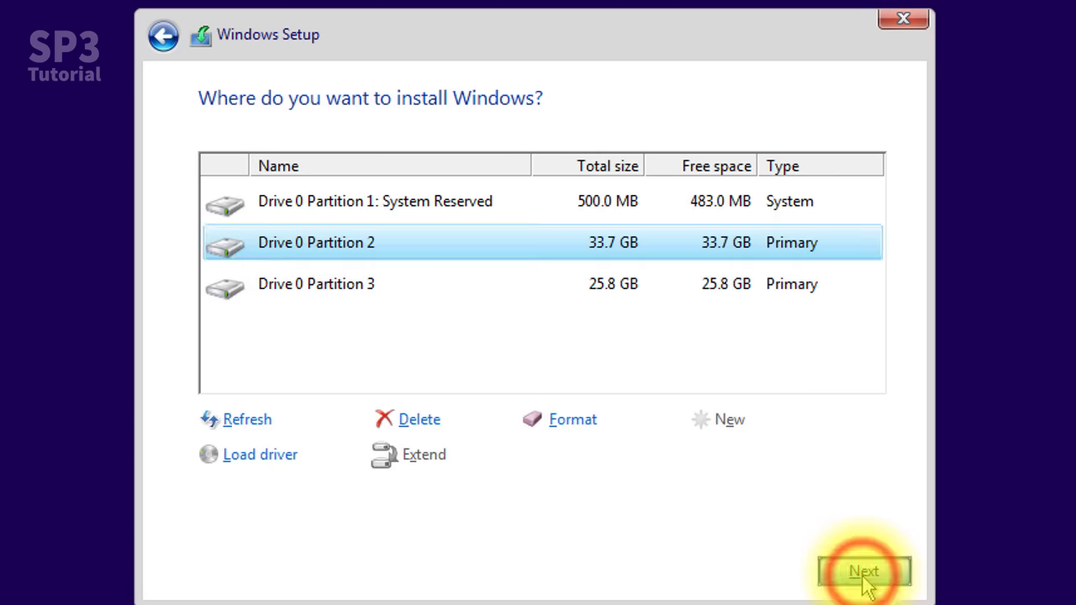